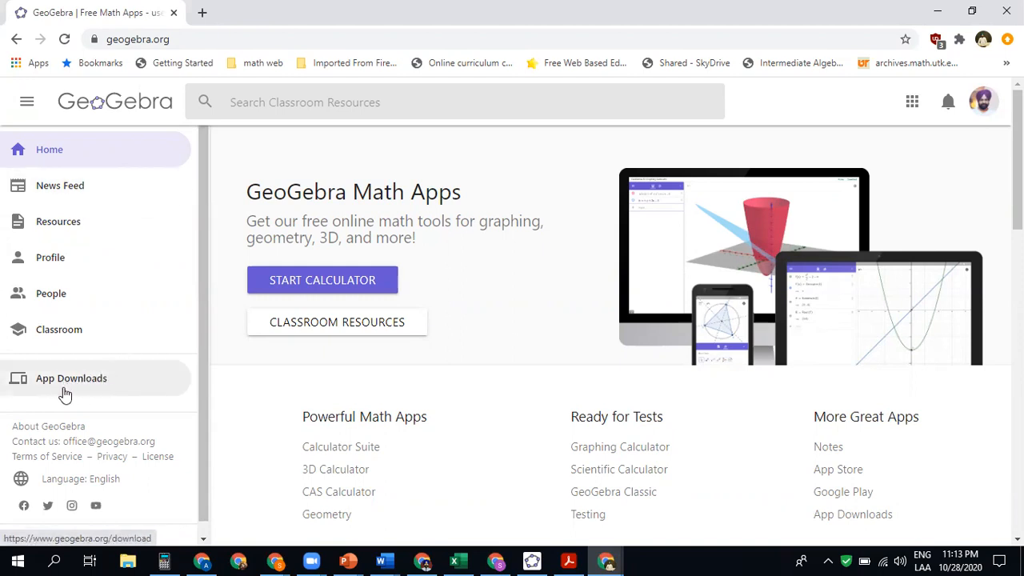
Go to the app downloads page and start GeoGebra Classic 6 online
left_click(80, 379)
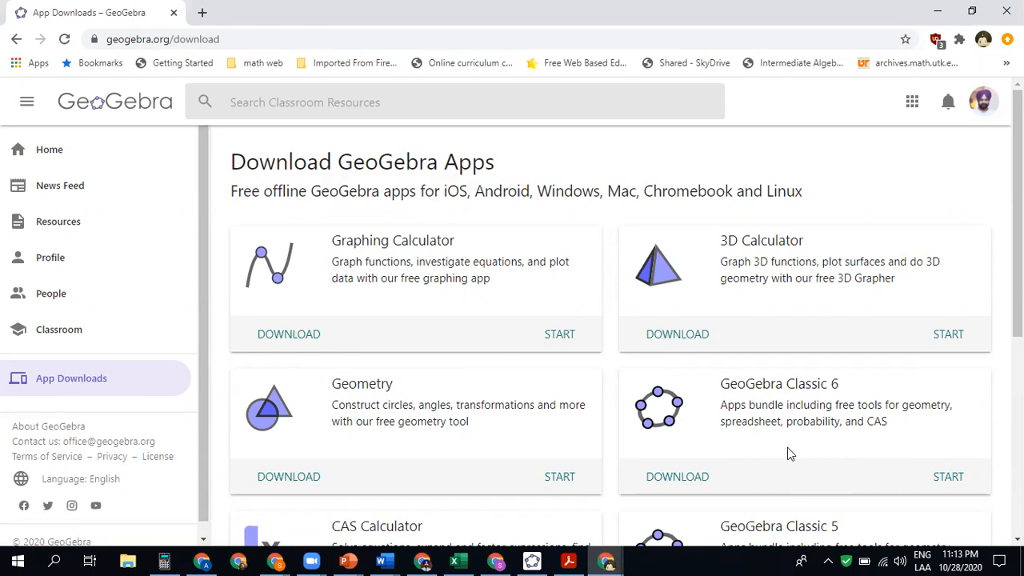
scroll(787, 453, "down", 2)
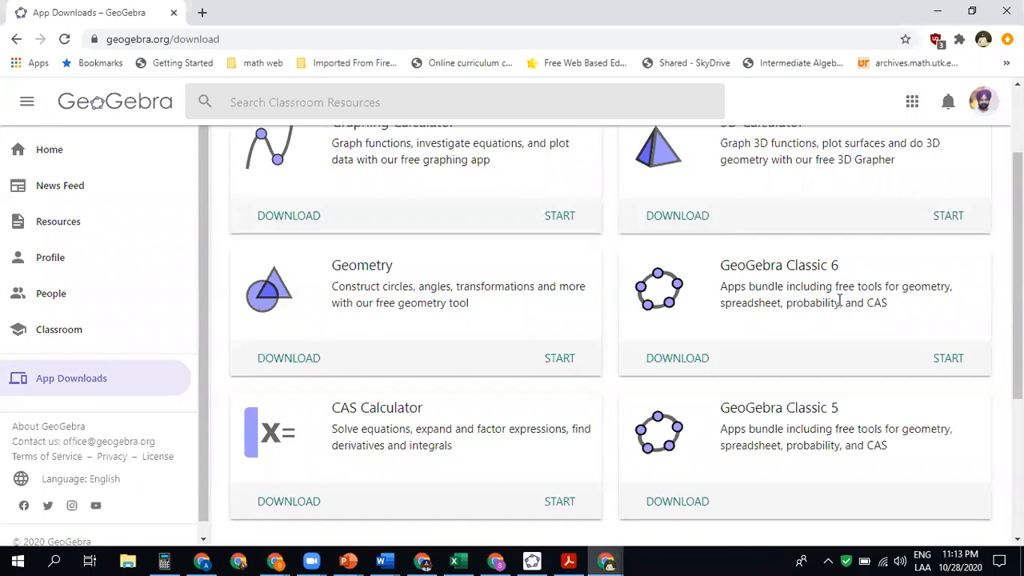
left_click(949, 360)
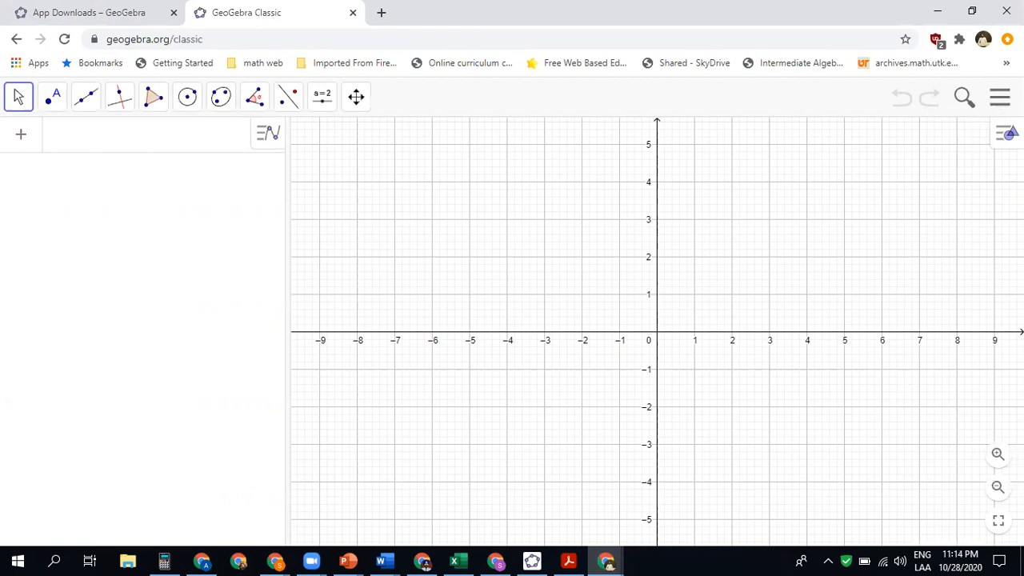
Switch the workspace to the Spreadsheet perspective
left_click(1000, 97)
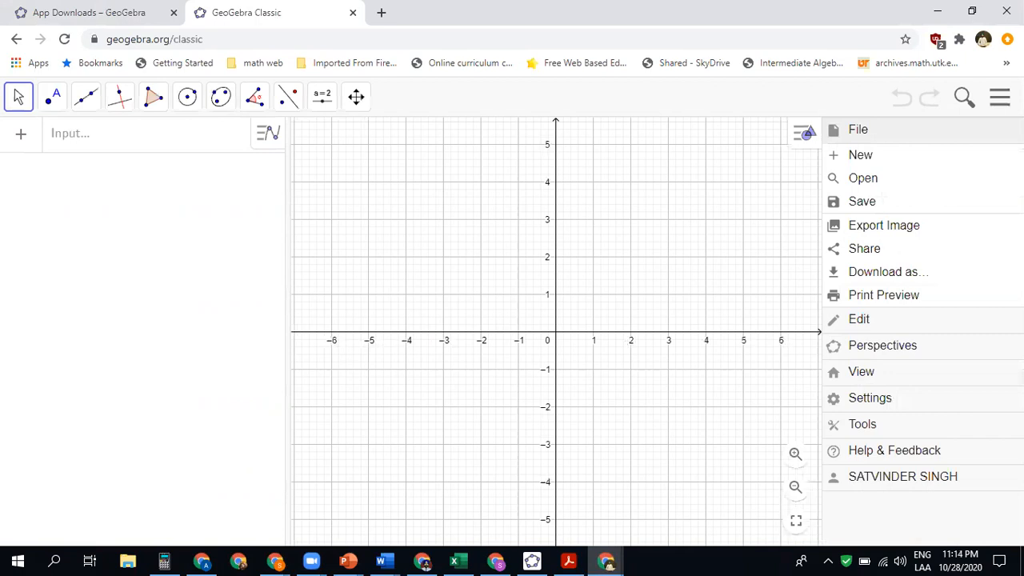
left_click(881, 354)
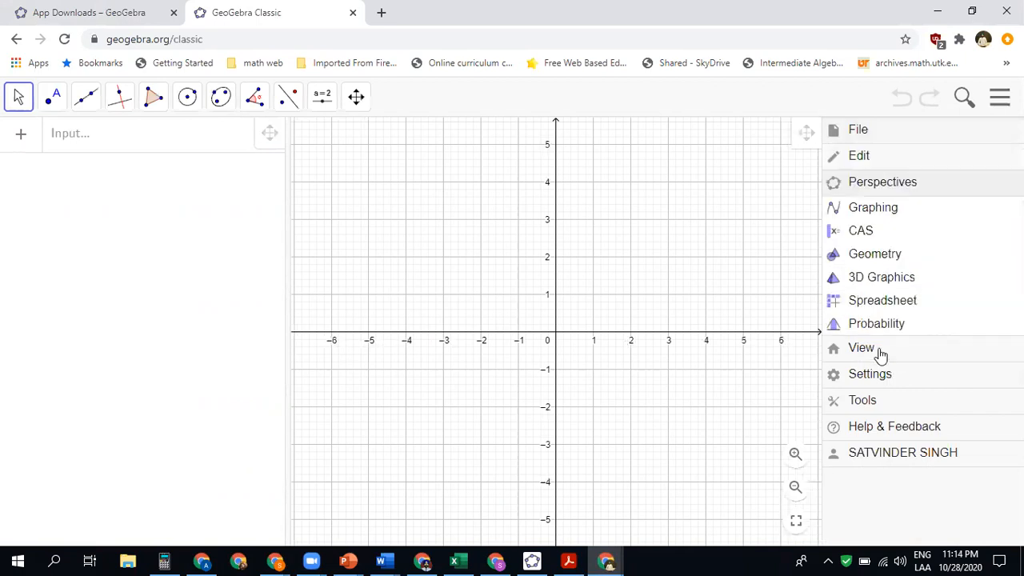
left_click(869, 309)
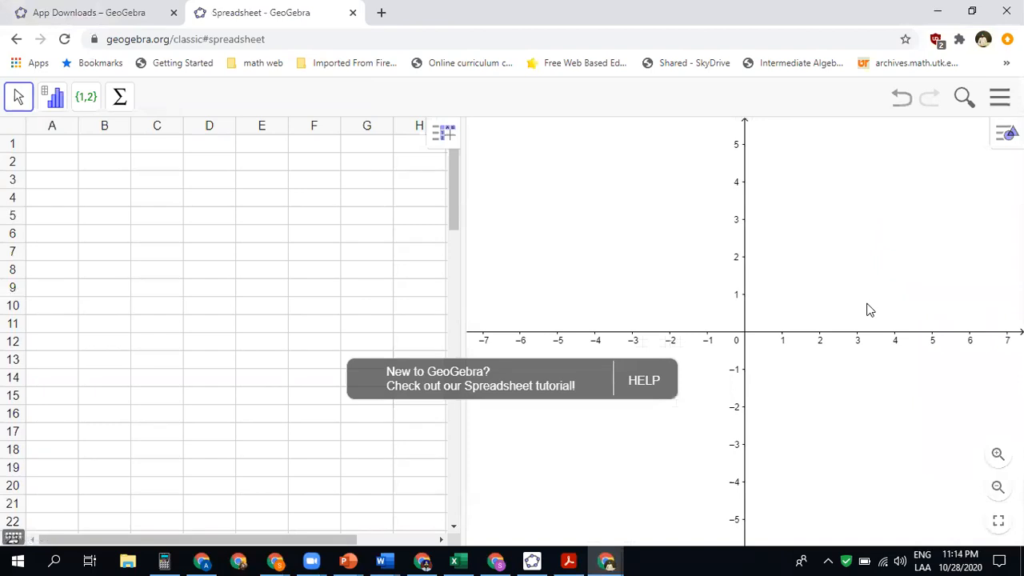
left_click(56, 149)
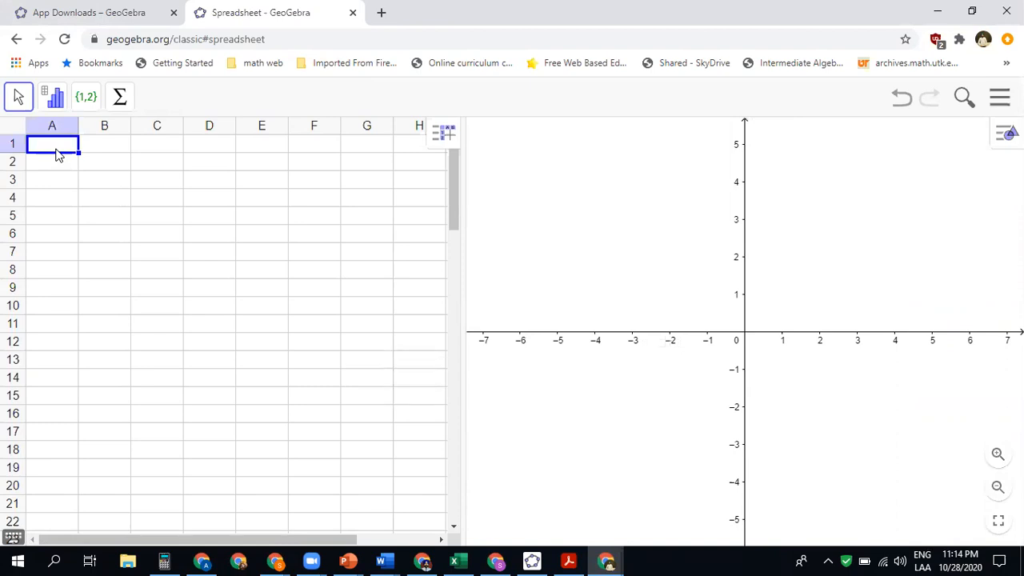
key("Right")
key("Right")
key("Left")
key("Left")
key("Right")
key("Right")
key("Left")
key("Left")
key("Right")
key("Right")
key("Right")
key("Left")
key("Left")
key("Left")
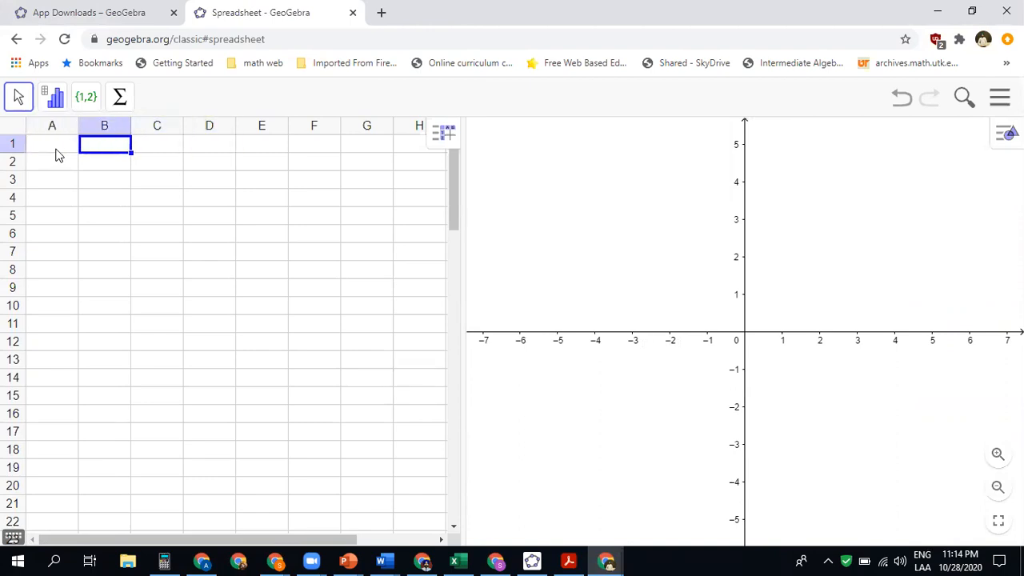
left_click(56, 104)
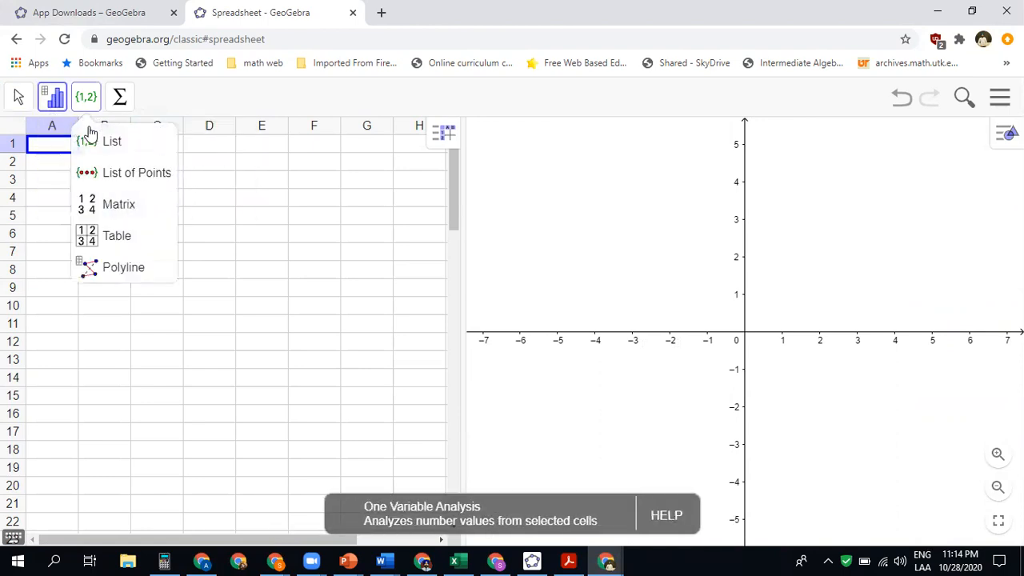
mouse_move(118, 102)
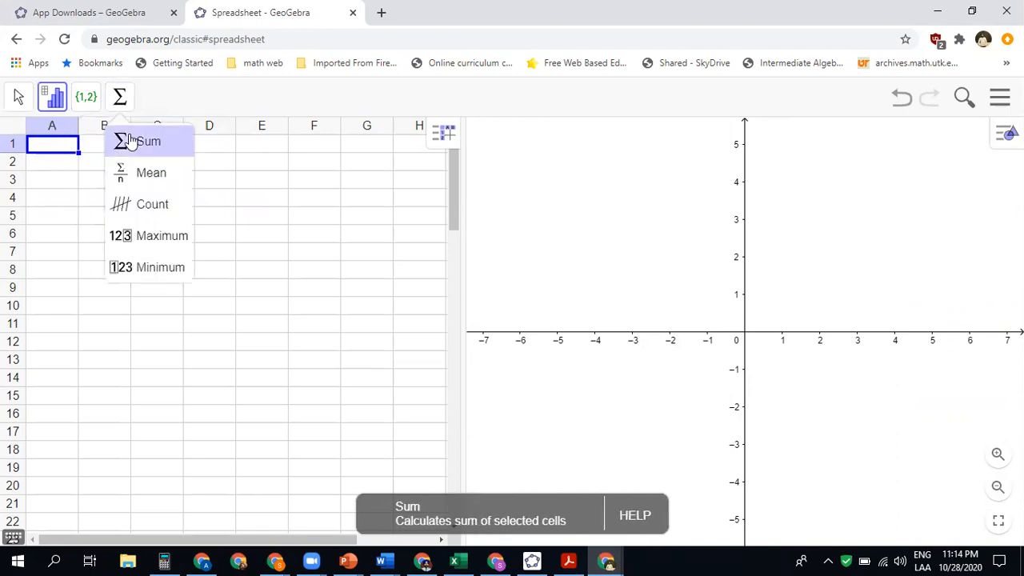
left_click(53, 167)
left_click(55, 149)
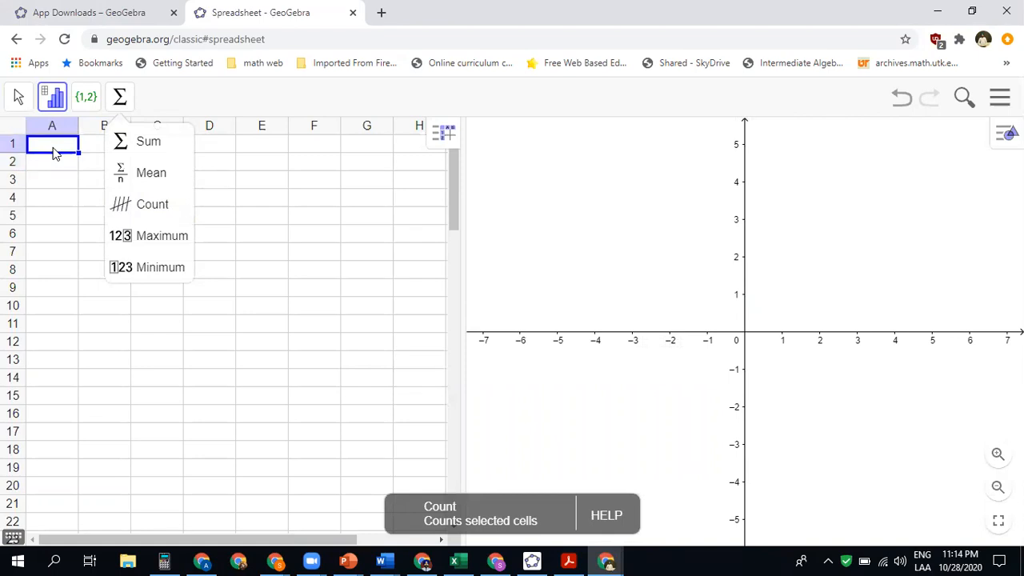
left_click(120, 104)
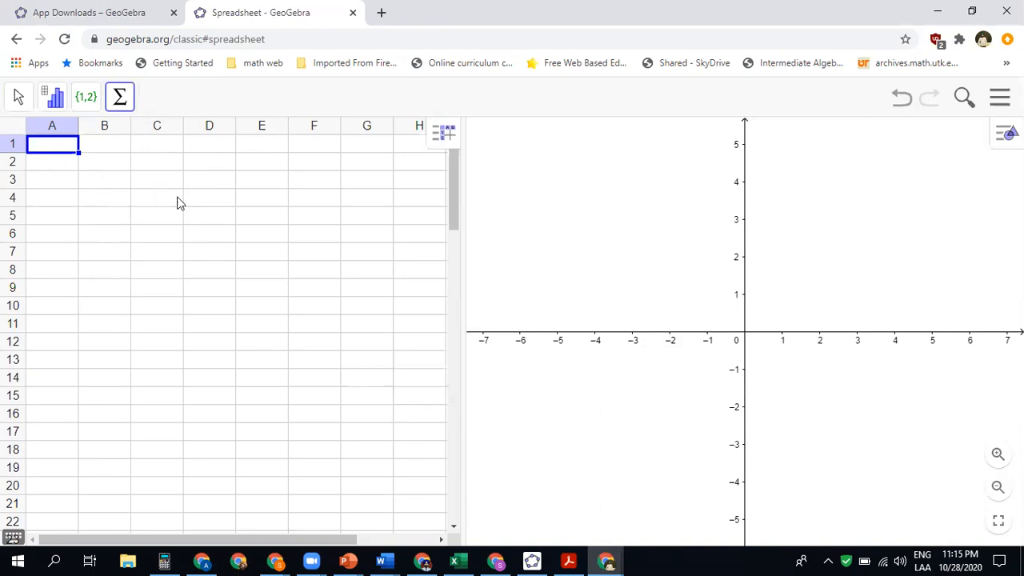
Switch to the mathematics textbook PDF in Acrobat Reader and find Example 3's frequency table of total penalty minutes
left_click(567, 561)
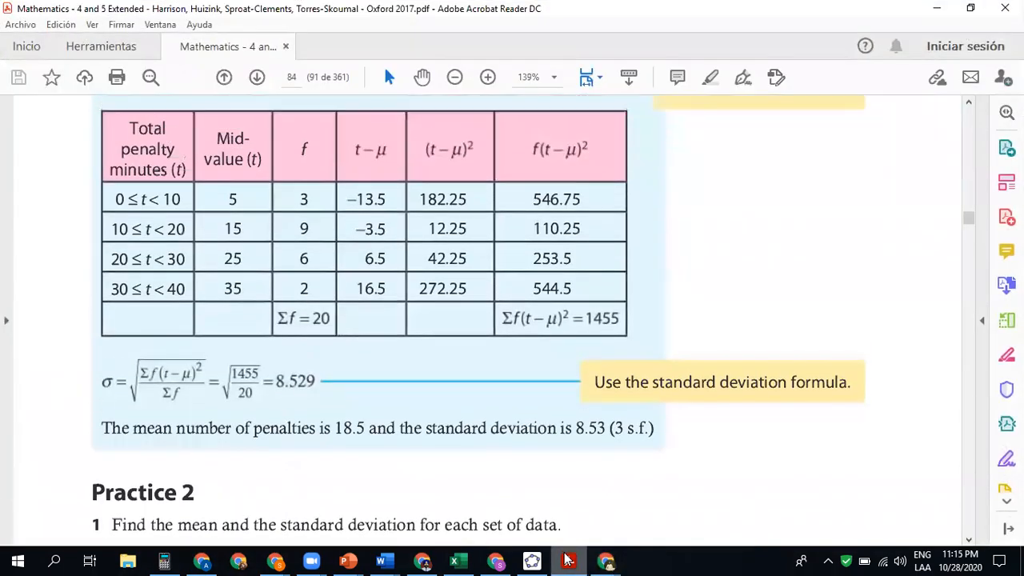
scroll(718, 218, "up", 10)
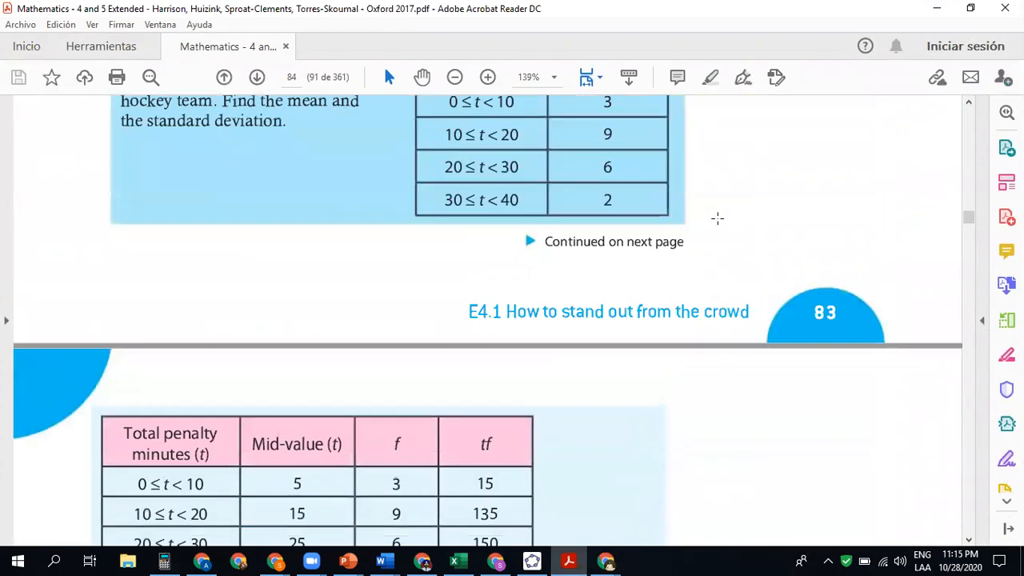
scroll(718, 219, "up", 1)
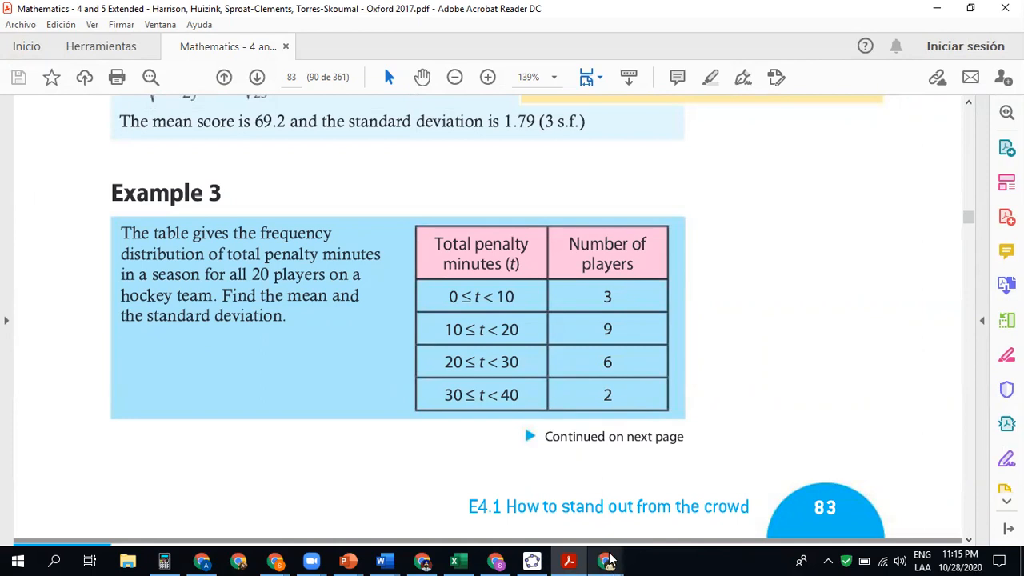
Return to the GeoGebra spreadsheet and enter the class boundaries 0, 10, 20, 30 and 40 in cells A1 to A5
mouse_move(606, 561)
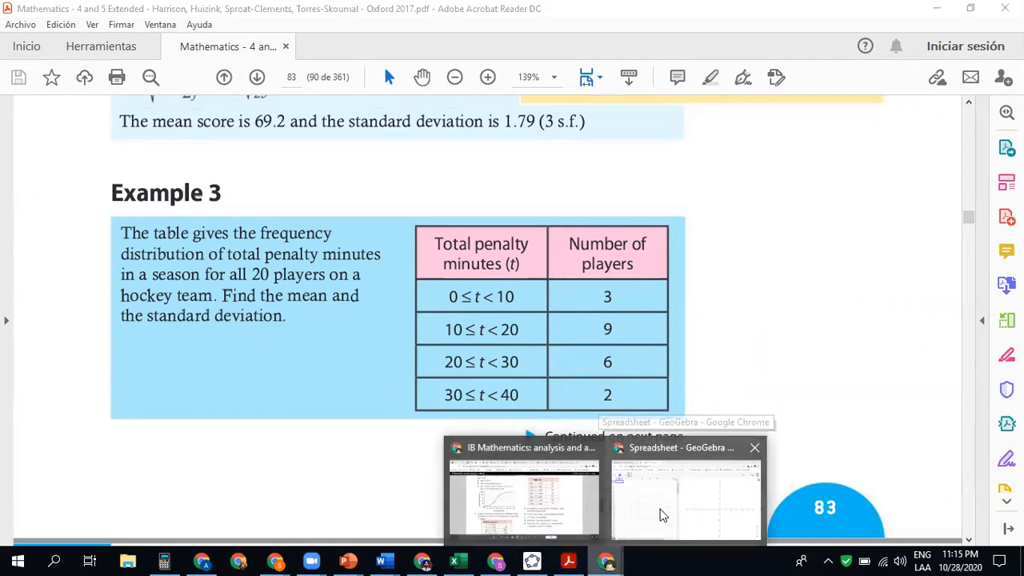
left_click(661, 515)
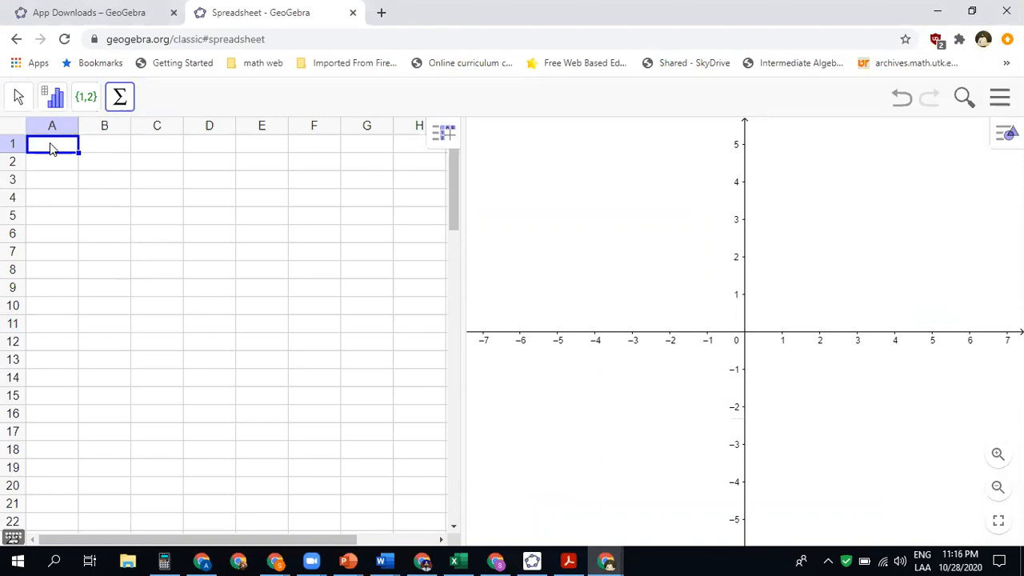
type("0")
key("Return")
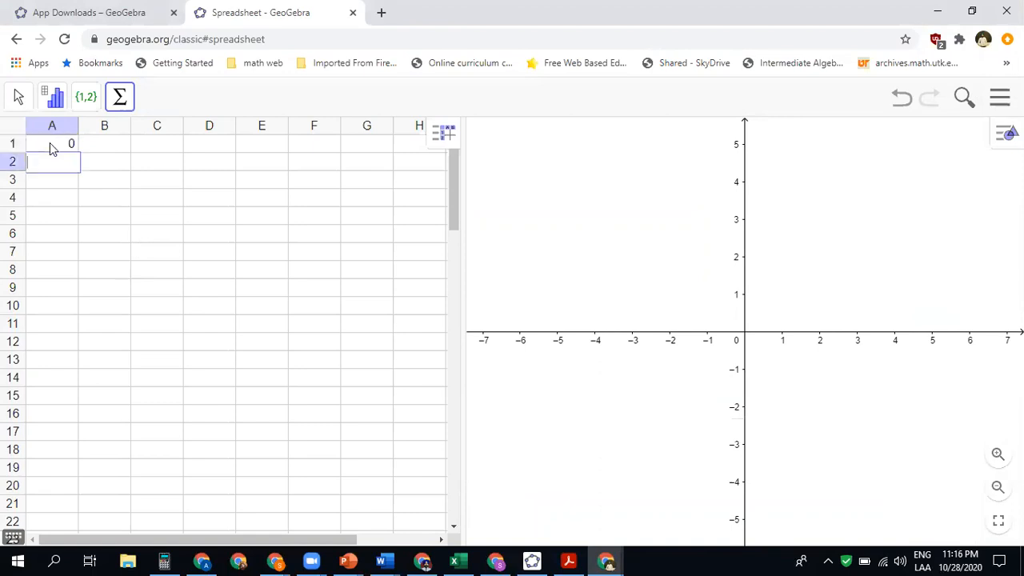
type("10")
key("Return")
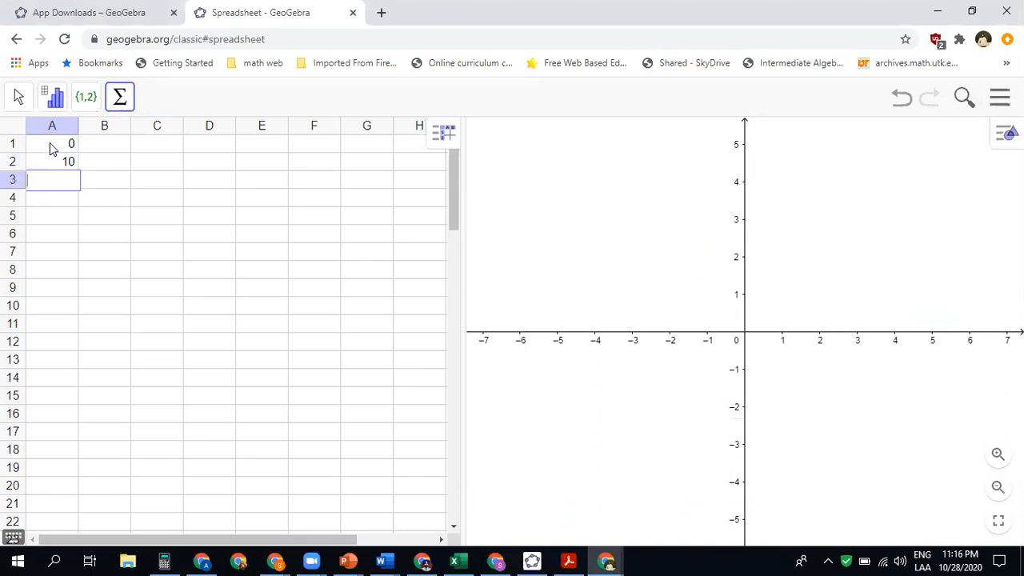
type("20")
key("Return")
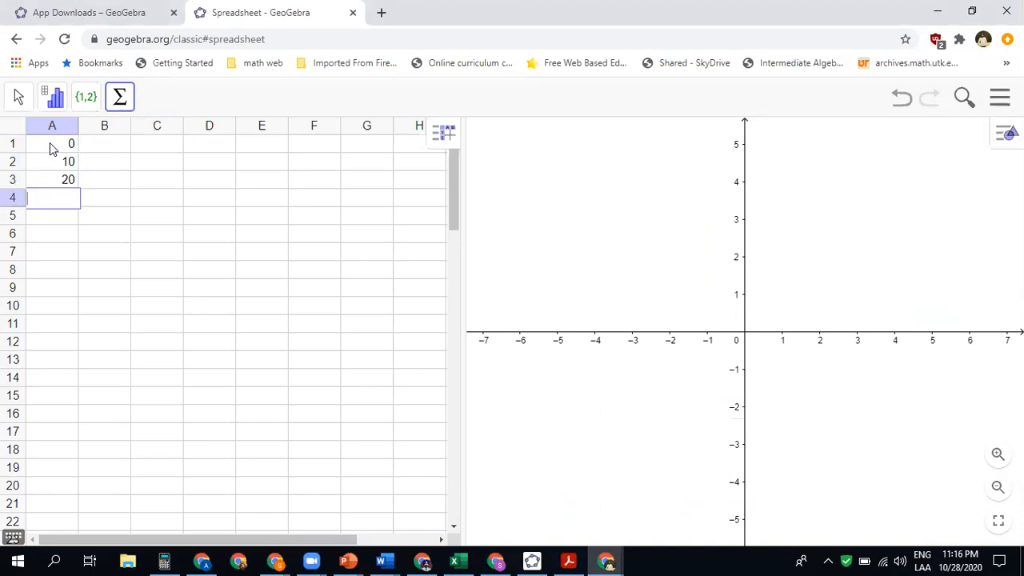
type("30")
key("Return")
type("40")
key("Return")
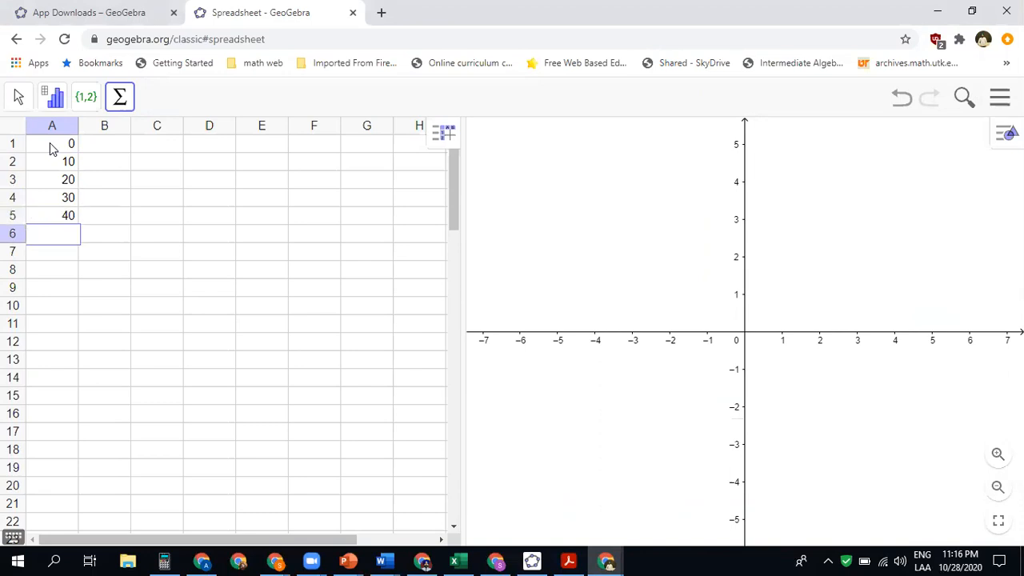
Enter the frequencies 3, 9, 6, 2 and 0 in cells B1 to B5
key("Up")
key("Up")
key("Up")
key("Up")
key("Up")
key("Right")
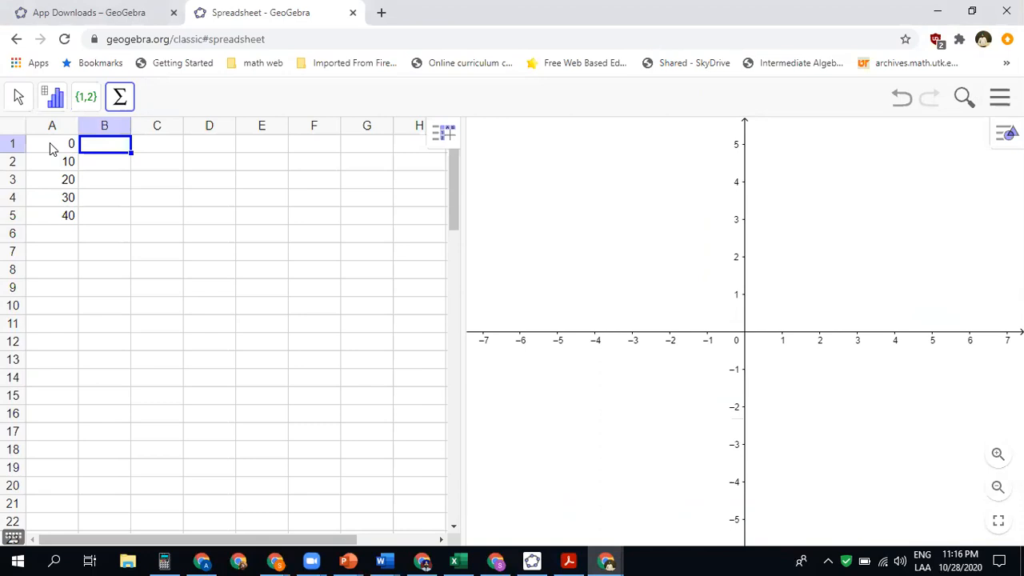
type("3")
key("Return")
type("9")
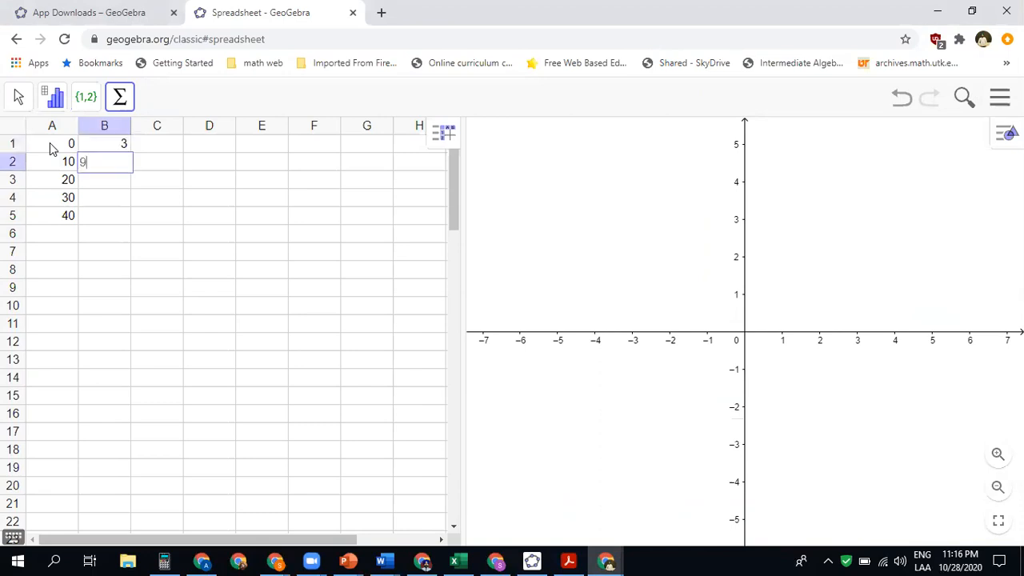
key("Return")
type("6")
key("Return")
type("2")
key("Return")
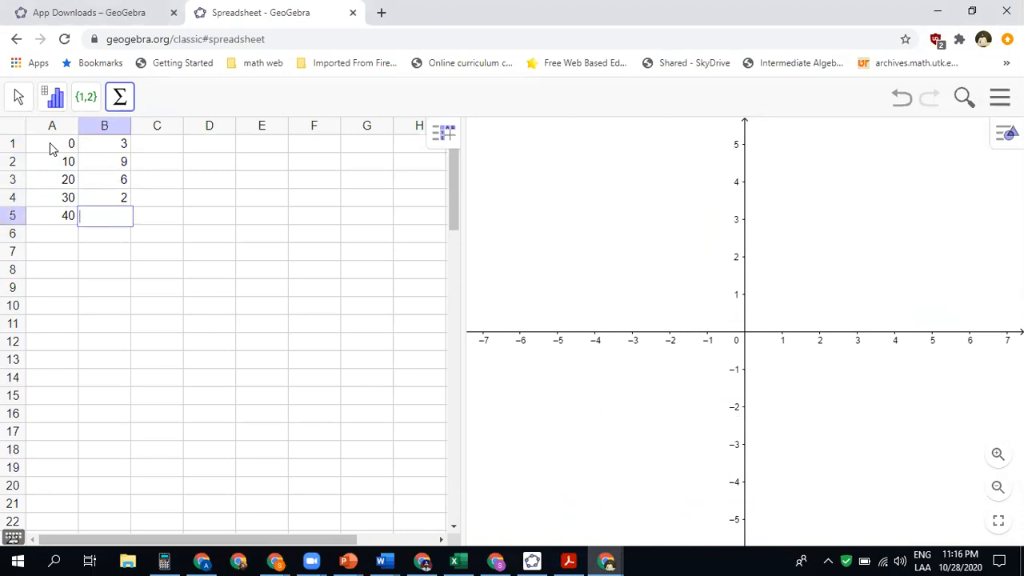
type("0")
key("Return")
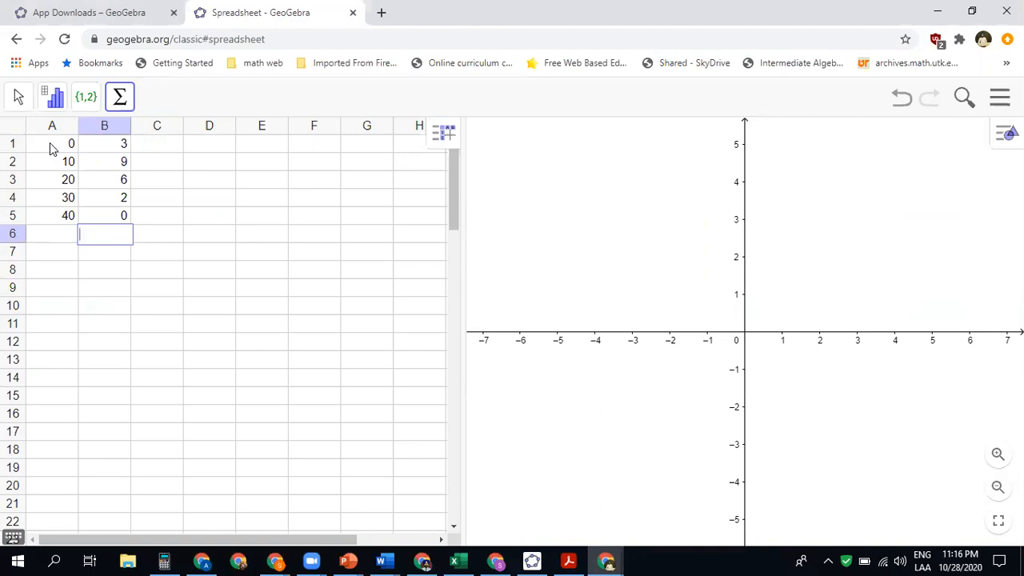
Run a One Variable Analysis on the data in cells A1 to B5
left_click(57, 152)
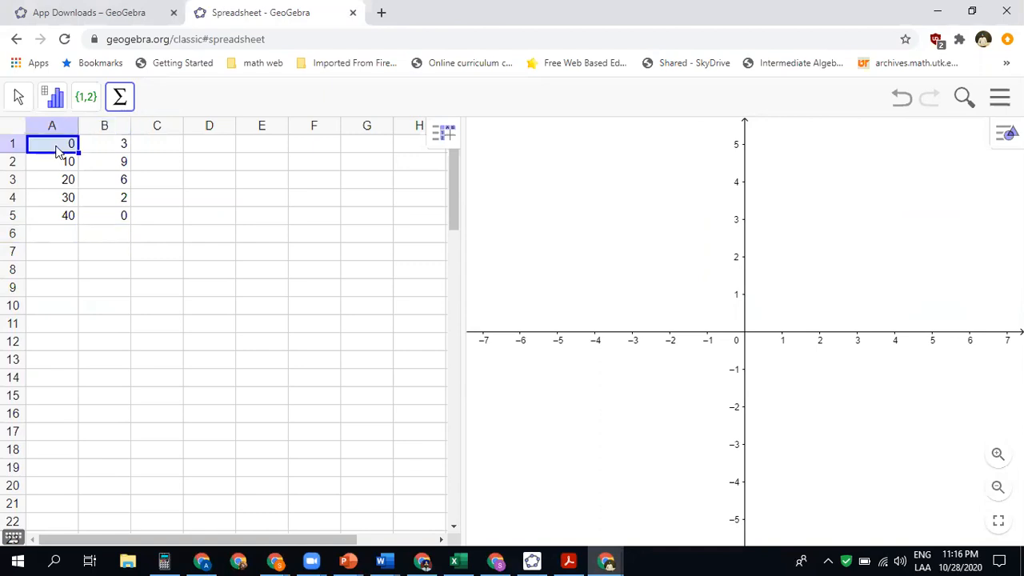
key("shift+Right")
key("shift+Down")
key("shift+Down")
key("shift+Down")
key("shift+Down")
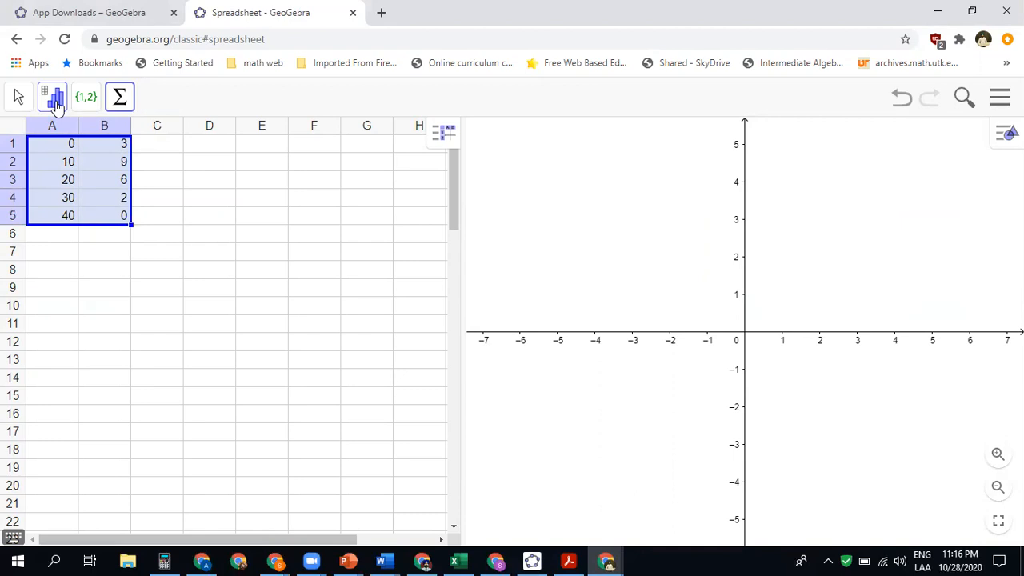
left_click(56, 104)
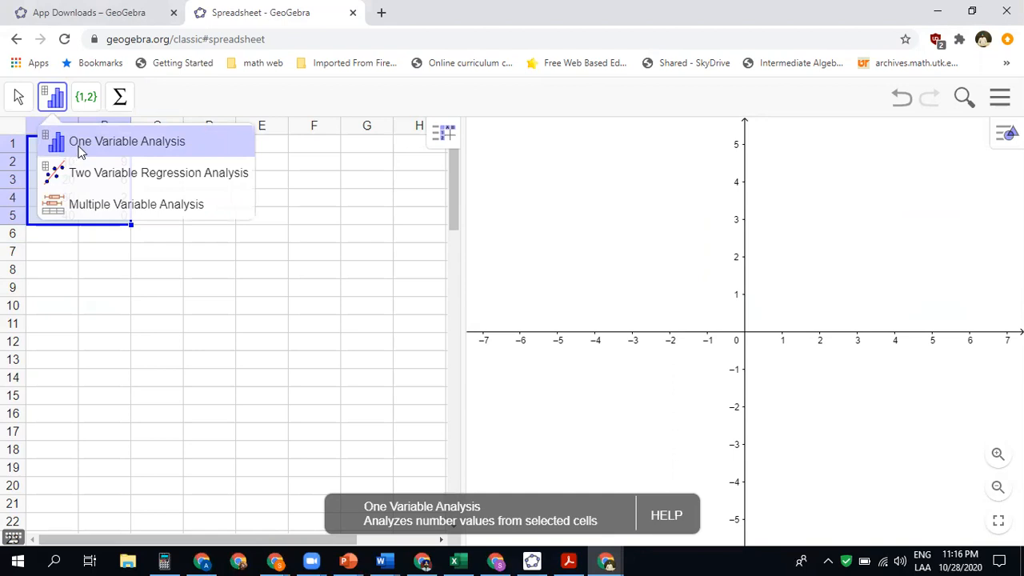
left_click(80, 149)
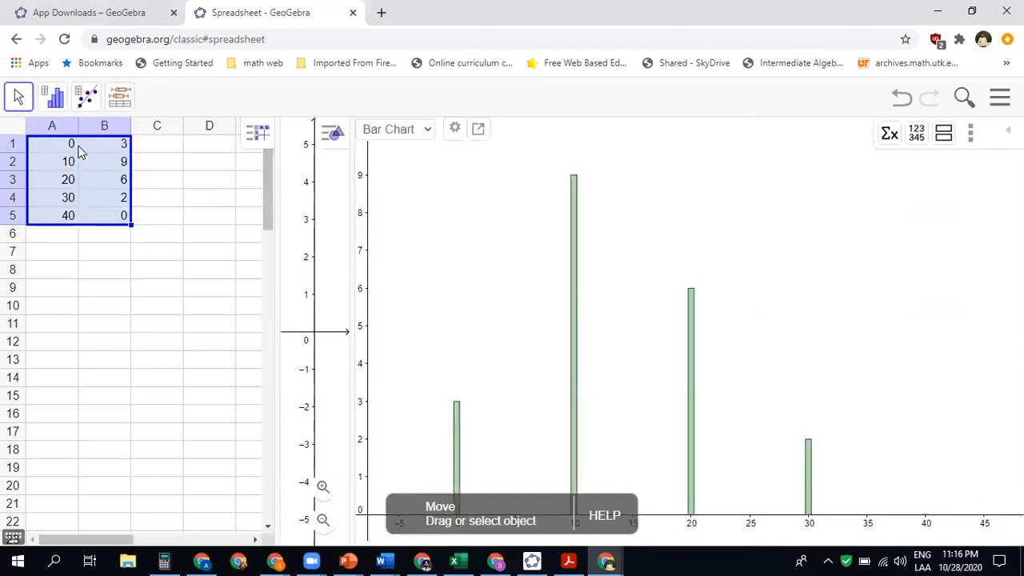
Change the analysis plot from a bar chart to a histogram
left_click(428, 136)
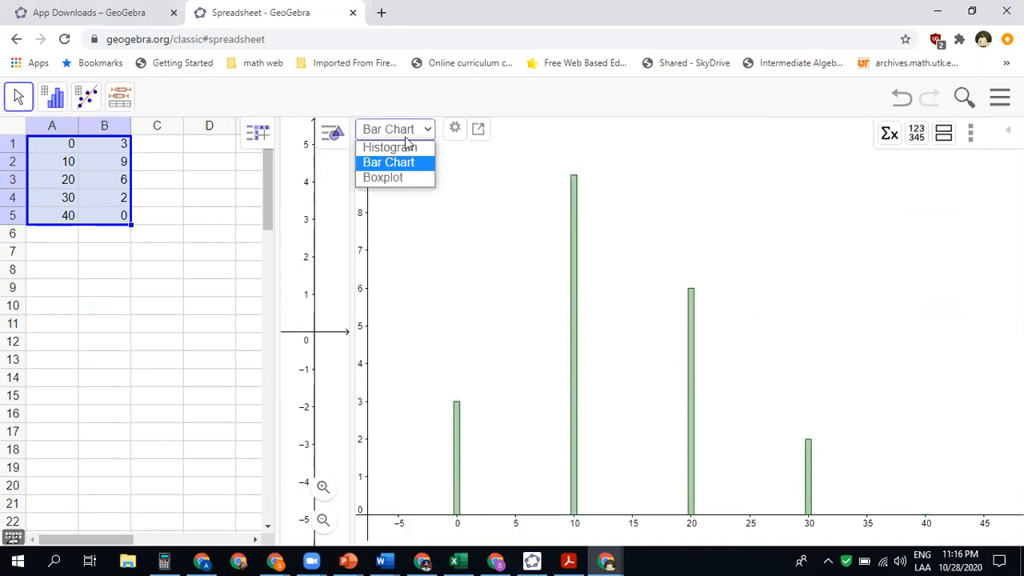
left_click(214, 253)
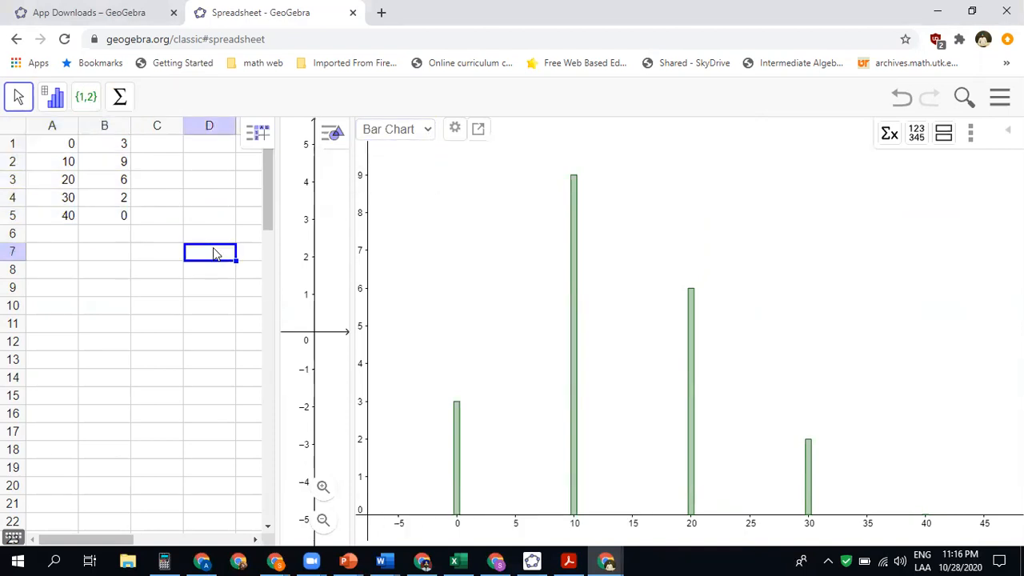
left_click(427, 135)
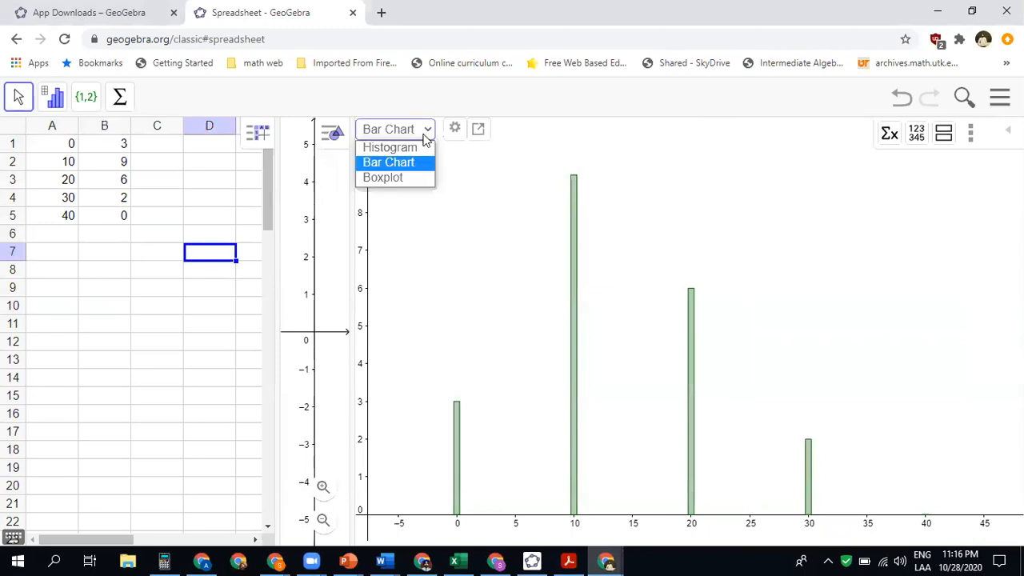
left_click(406, 148)
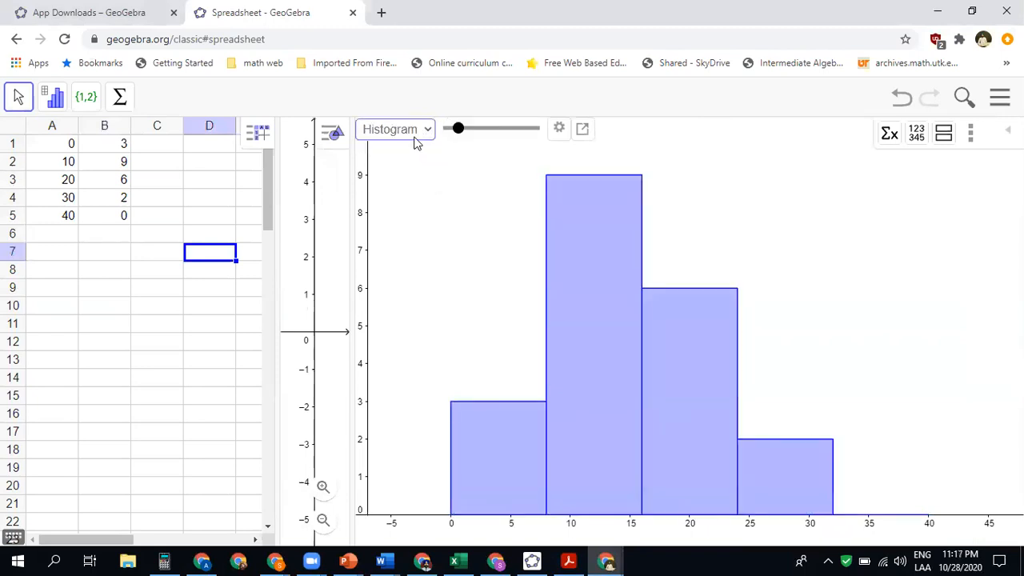
Preview the penalty data as a boxplot, return to the histogram and try a larger number of classes
left_click(419, 132)
left_click(397, 179)
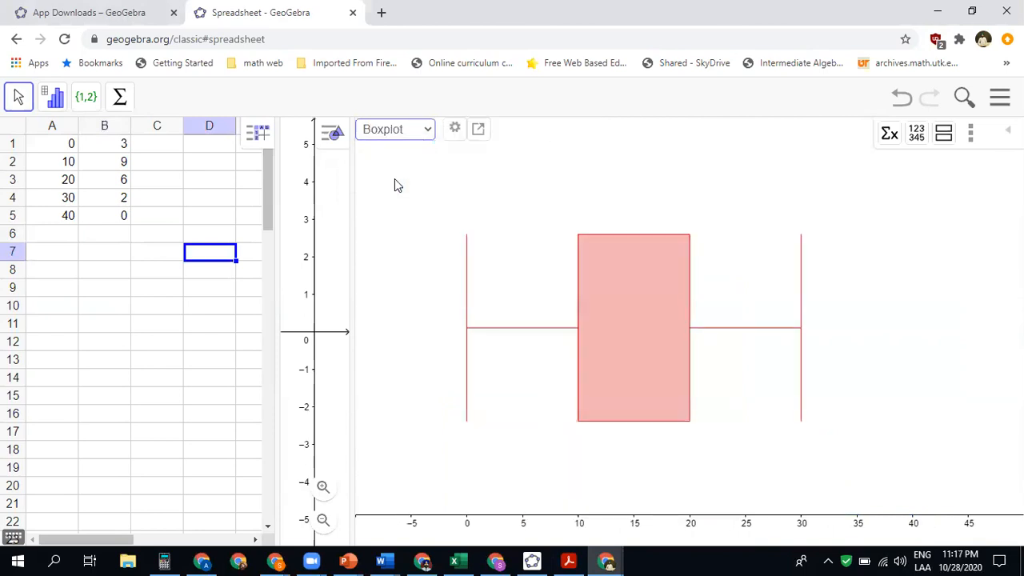
left_click(428, 135)
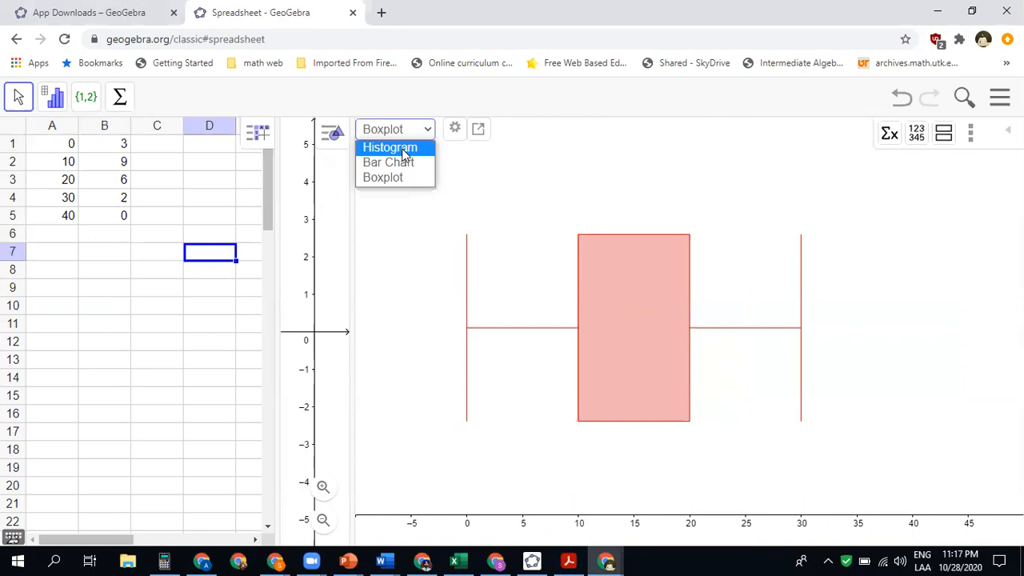
left_click(406, 152)
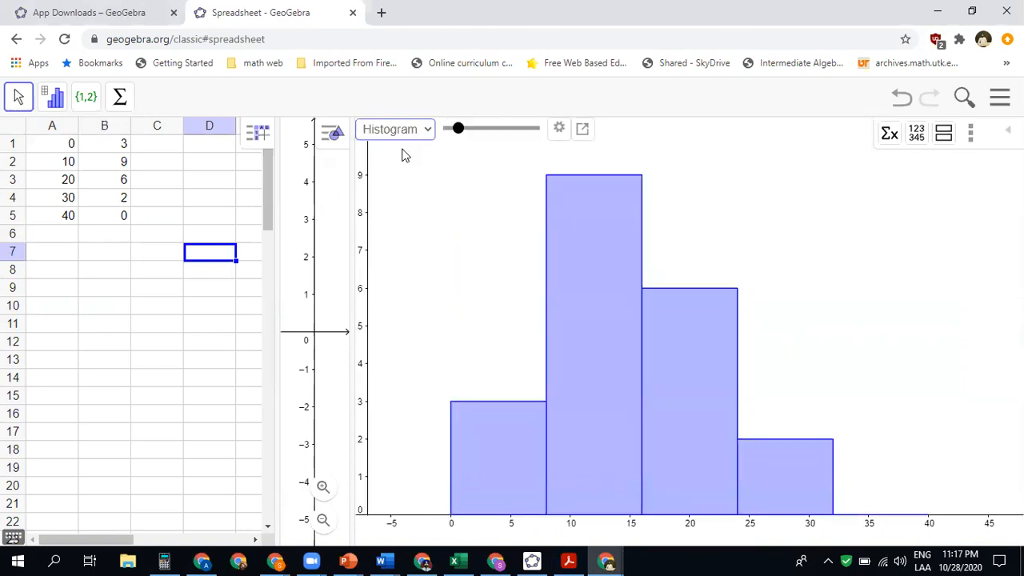
mouse_move(462, 136)
left_mouse_down()
mouse_move(483, 133)
mouse_move(471, 136)
left_mouse_up()
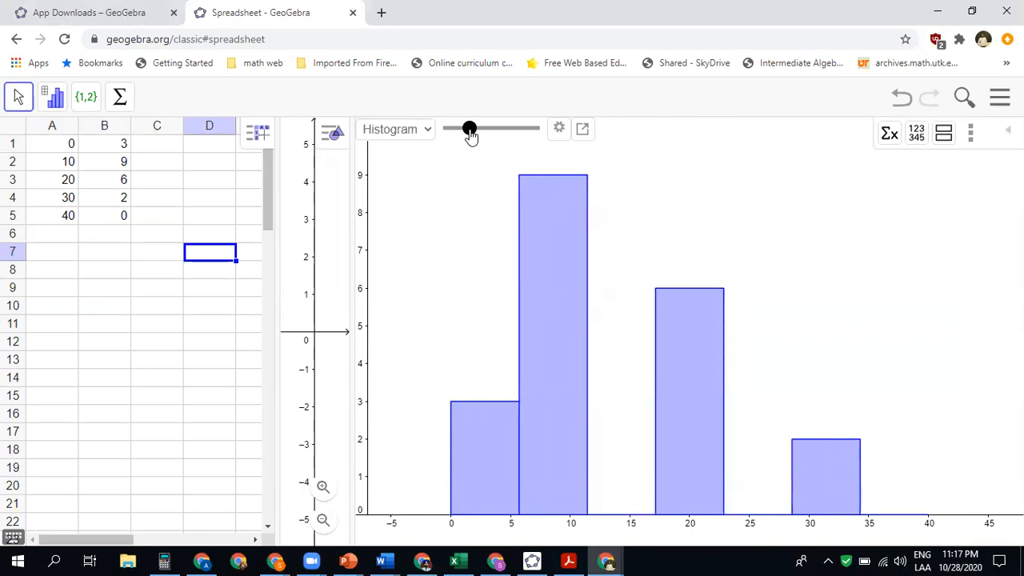
Set the histogram's classes manually with a start of 0 and a width of 10
left_click(560, 132)
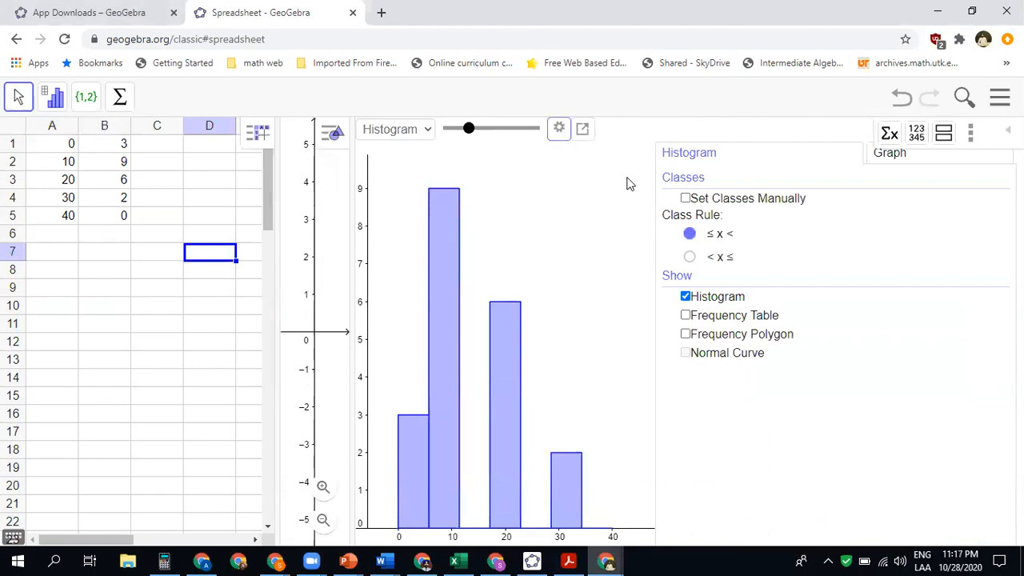
left_click(686, 199)
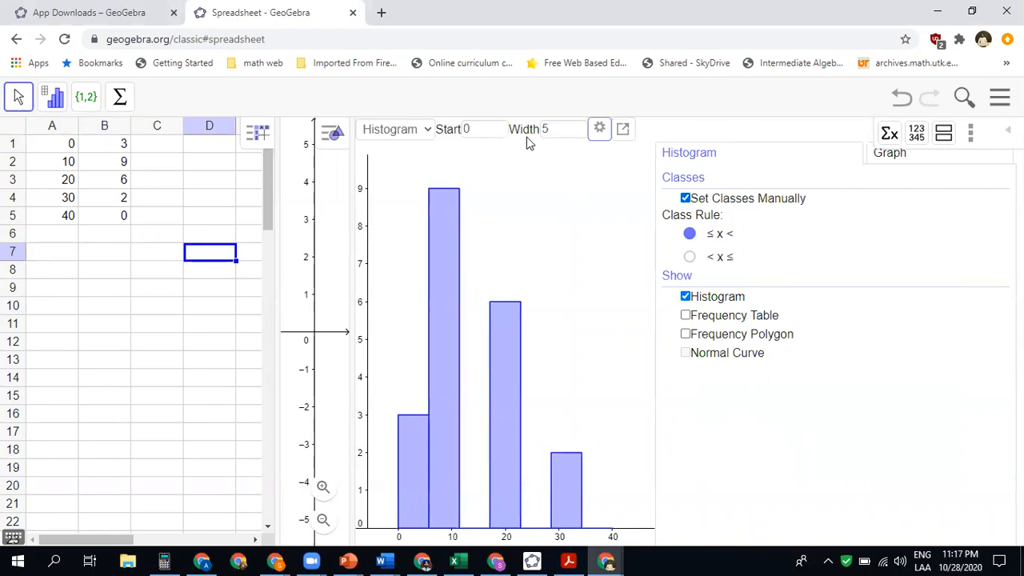
left_click(480, 129)
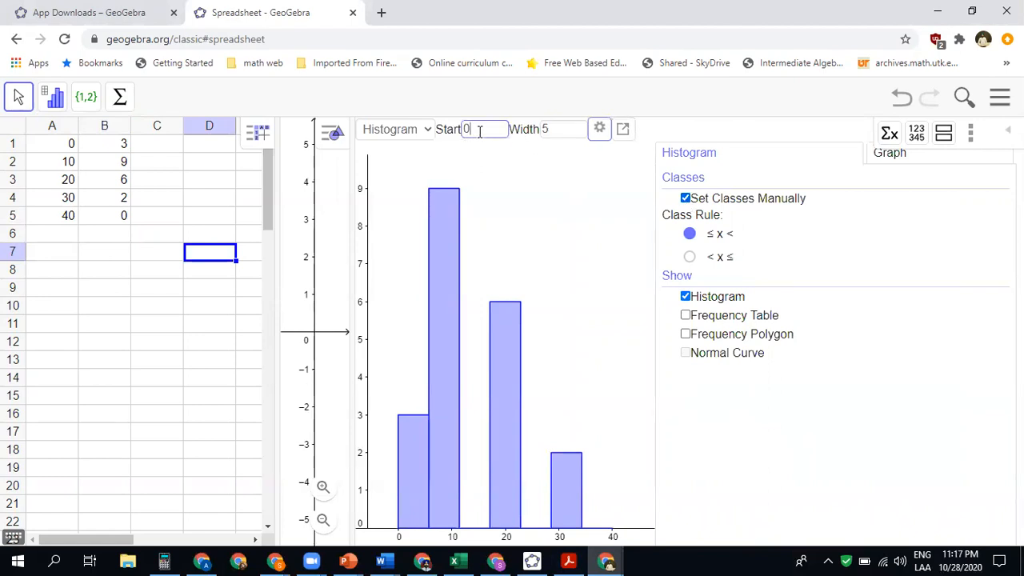
left_click(560, 129)
key("BackSpace")
type("10")
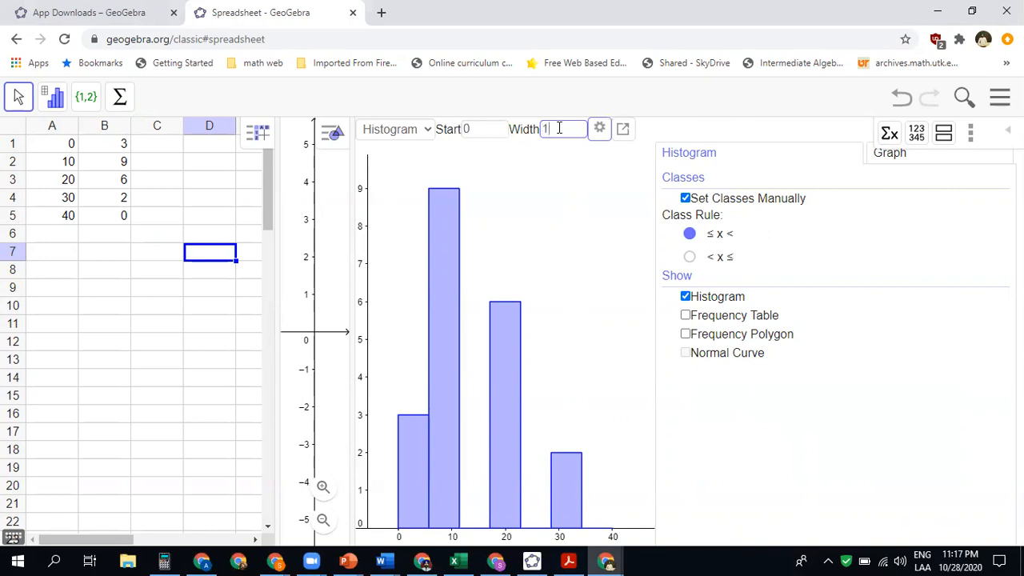
key("Return")
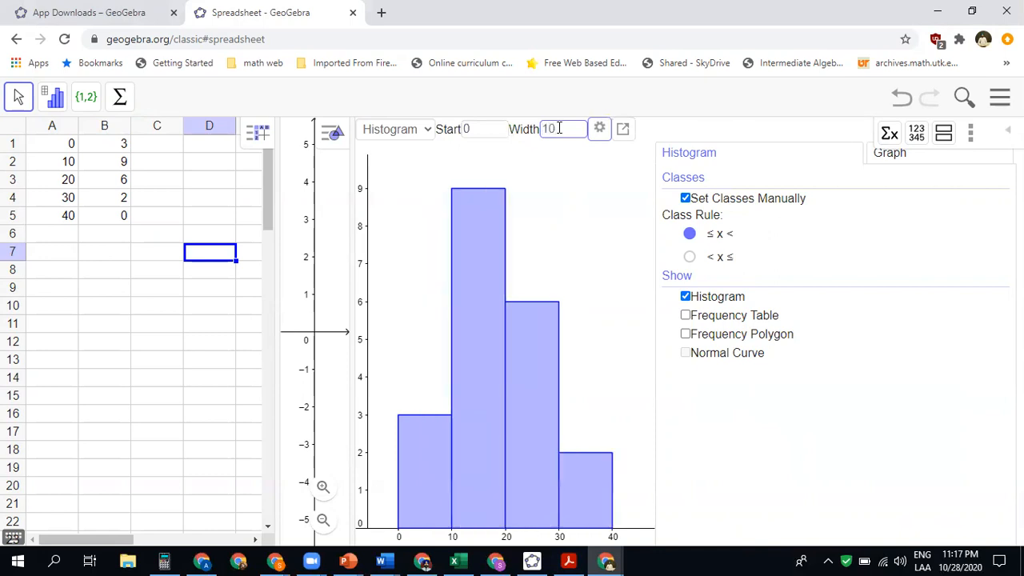
Show the frequency table with the histogram and display the summary statistics of the data
left_click(685, 317)
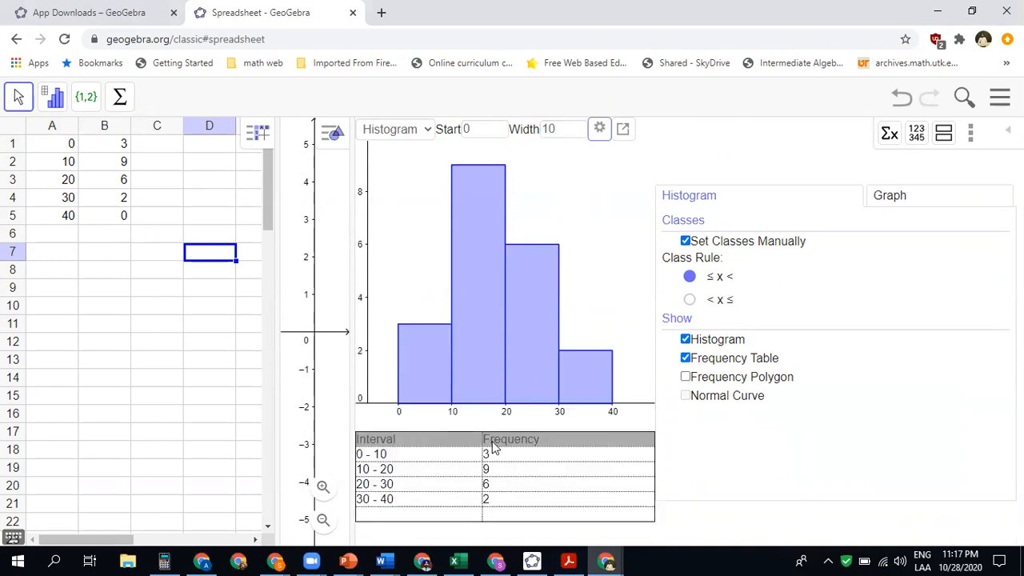
left_click(599, 129)
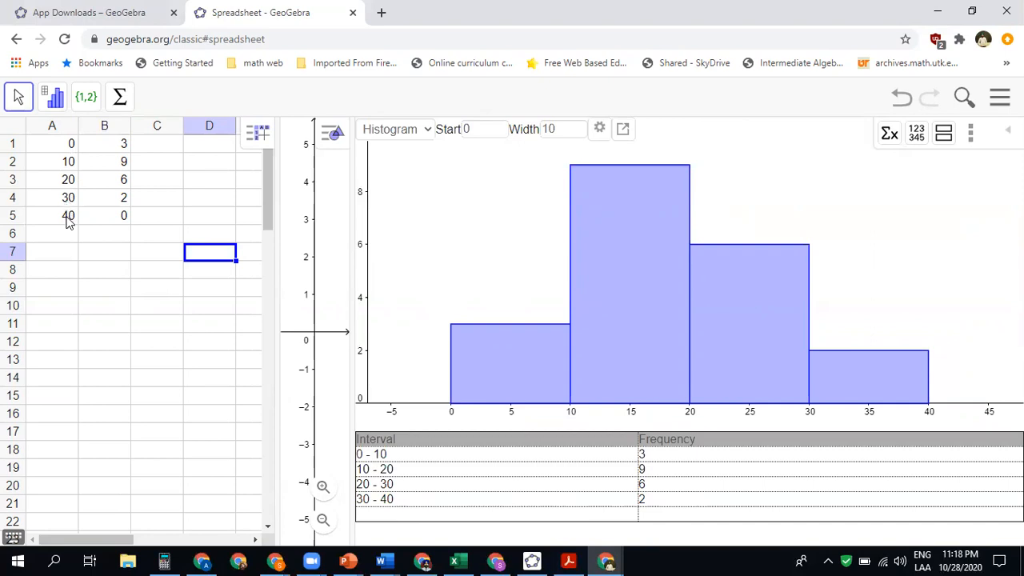
left_click(111, 222)
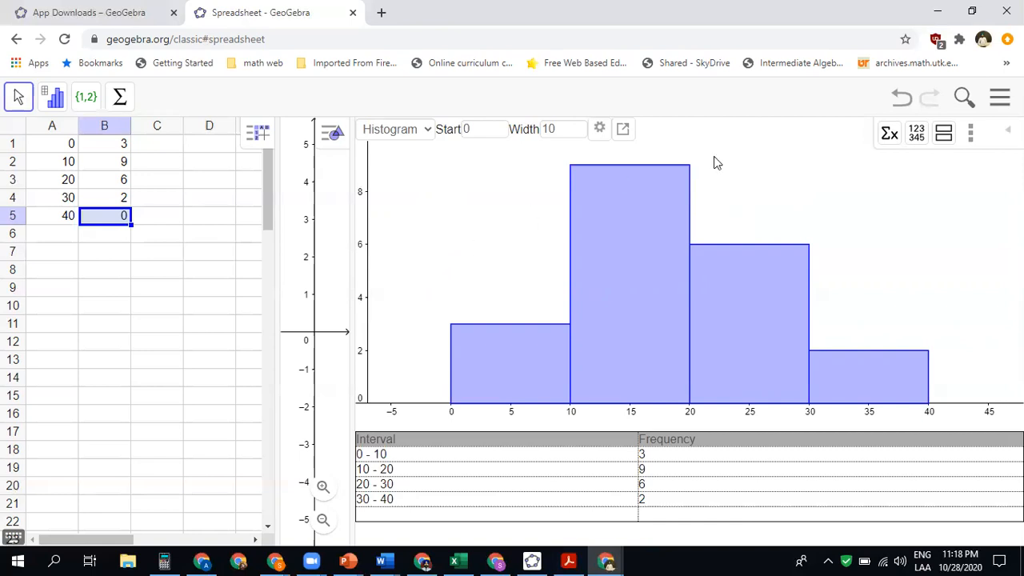
left_click(889, 137)
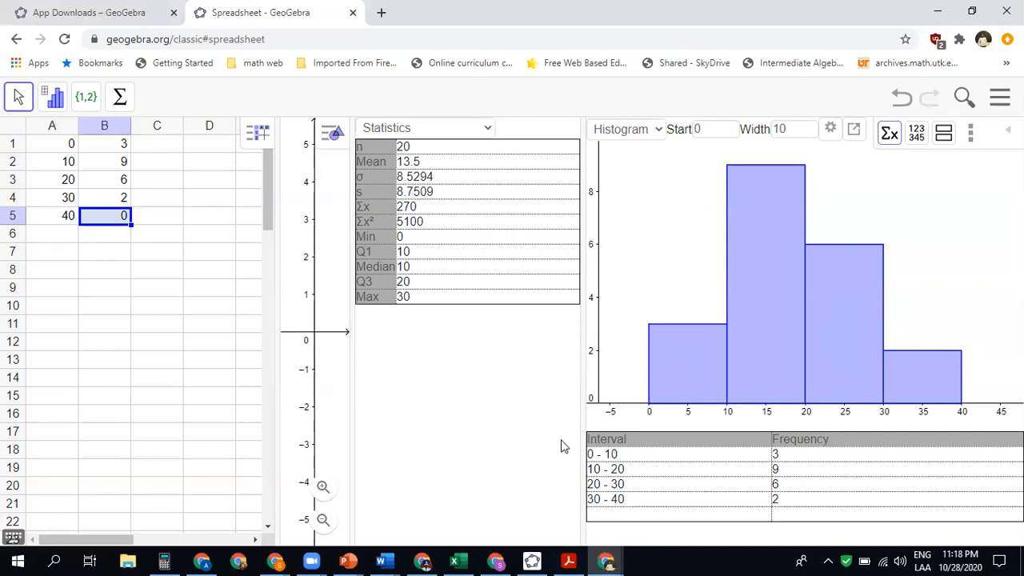
Switch to the textbook PDF in Adobe Acrobat Reader and examine Example 3's worked mean and standard deviation
left_click(569, 560)
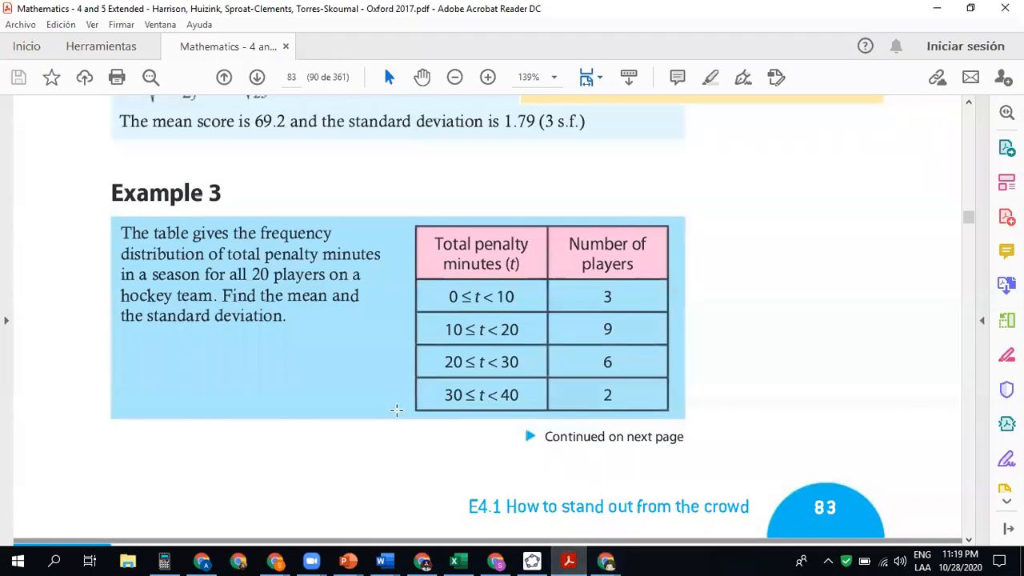
scroll(396, 410, "down", 3)
scroll(397, 411, "down", 10)
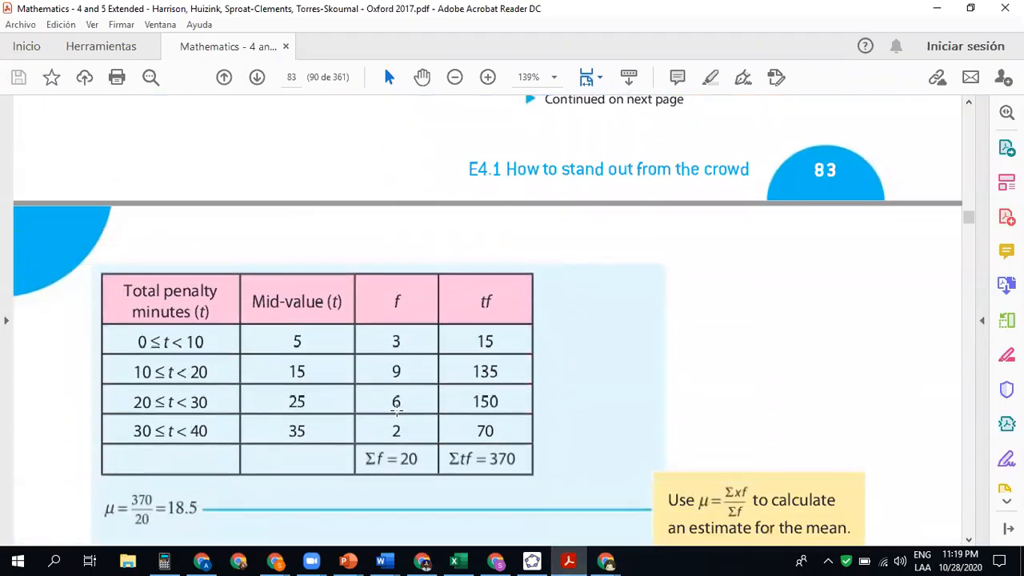
scroll(397, 410, "down", 10)
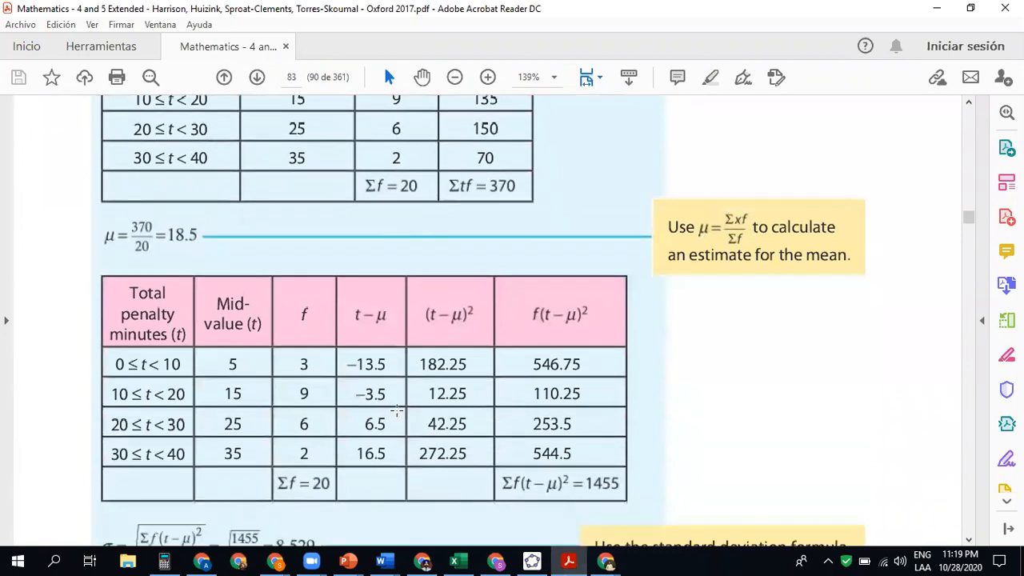
scroll(397, 409, "down", 4)
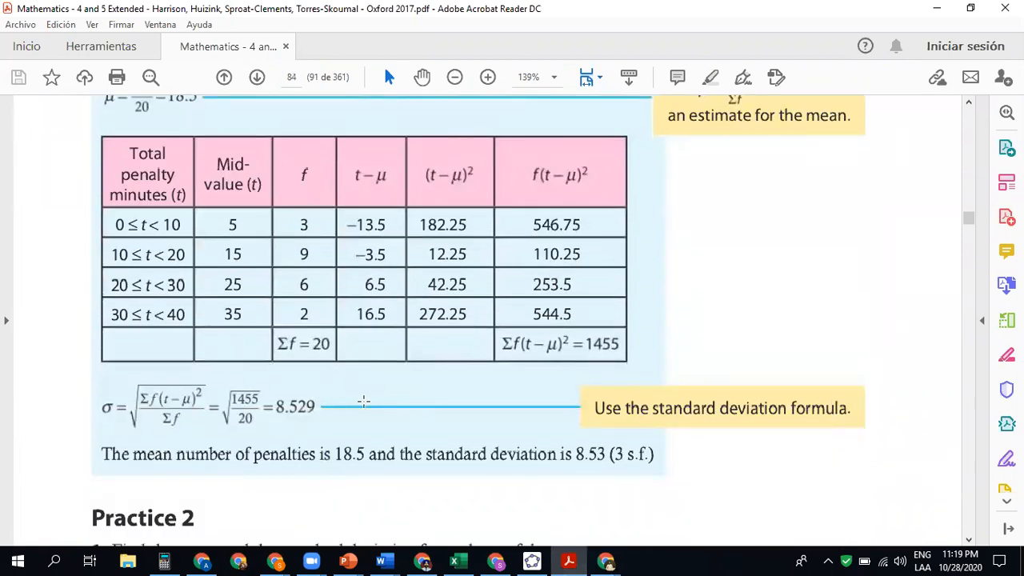
scroll(362, 396, "down", 1)
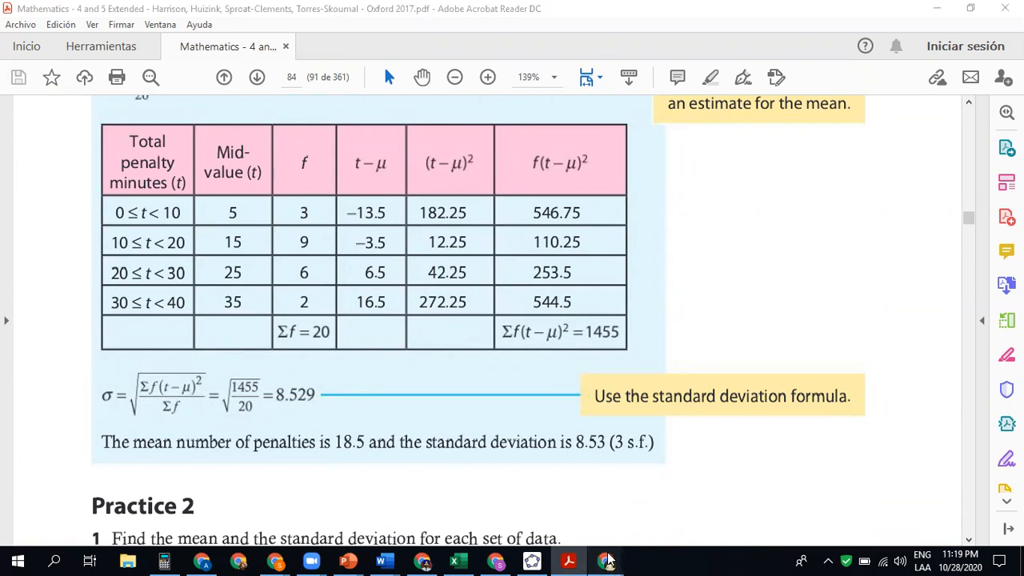
Return to the GeoGebra spreadsheet and delete the contents of cells A1 to C5
mouse_move(608, 561)
left_click(664, 536)
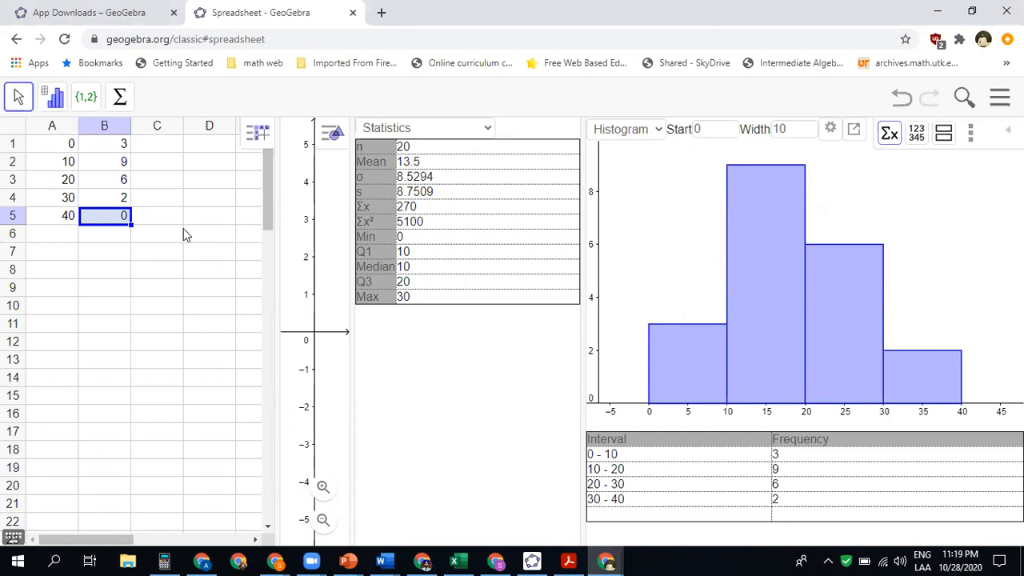
left_click(68, 151)
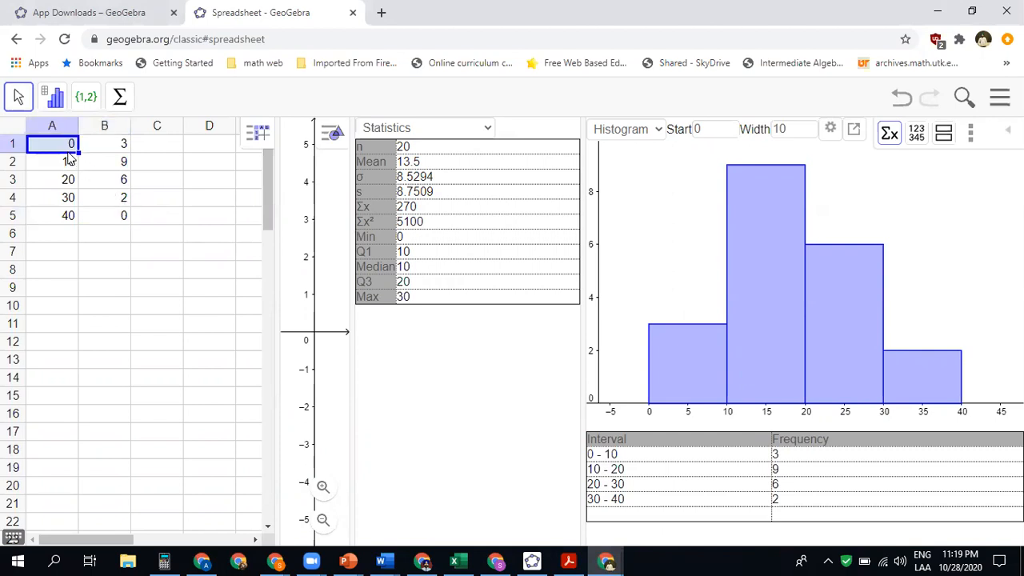
left_click(69, 224)
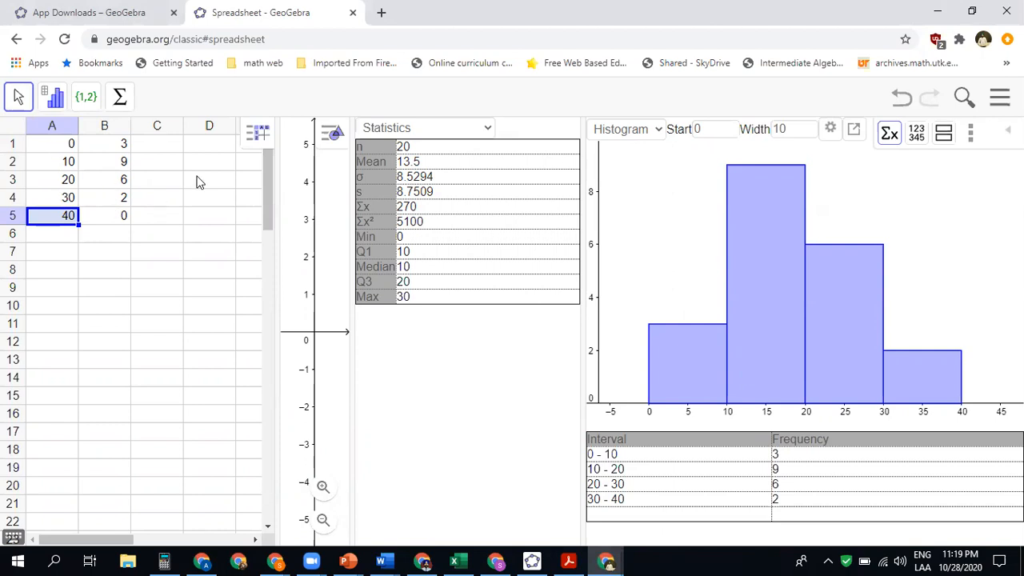
left_click(45, 149)
key("shift+Right")
key("shift+Right")
key("shift+Down")
key("shift+Down")
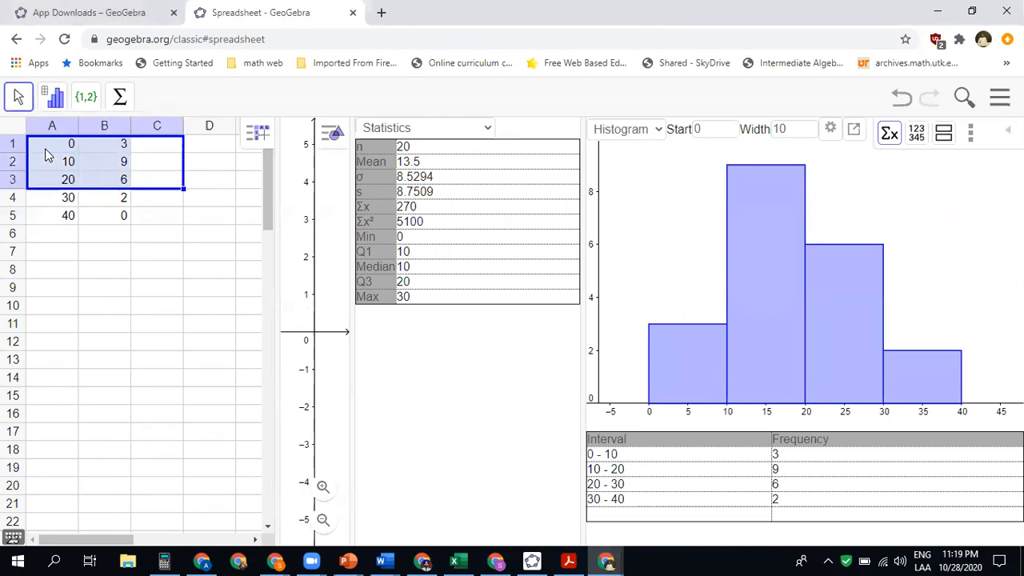
key("shift+Down")
key("shift+Down")
key("Delete")
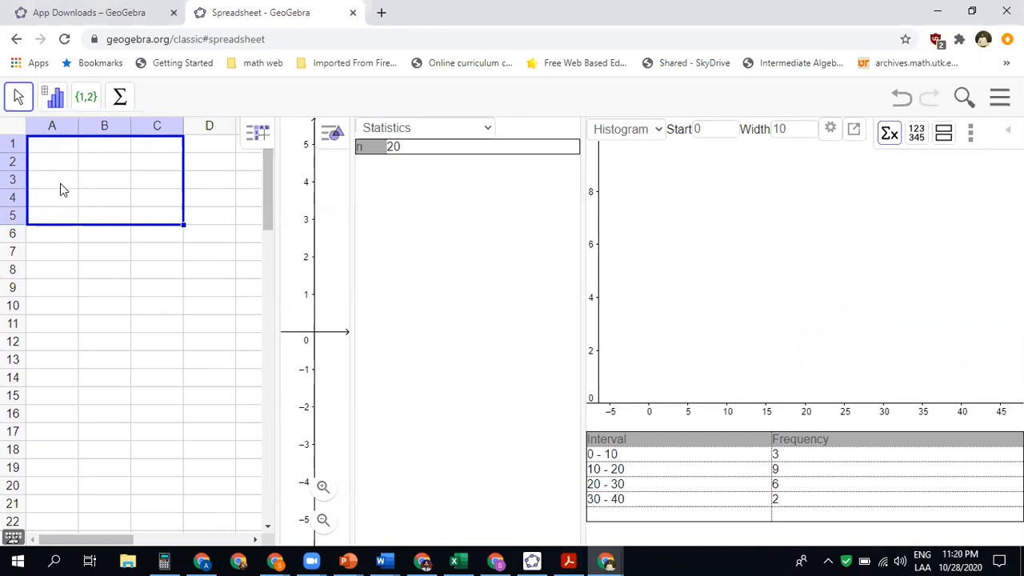
Enter the formula =Random(1,10) in cell A1
left_click(44, 150)
type("=")
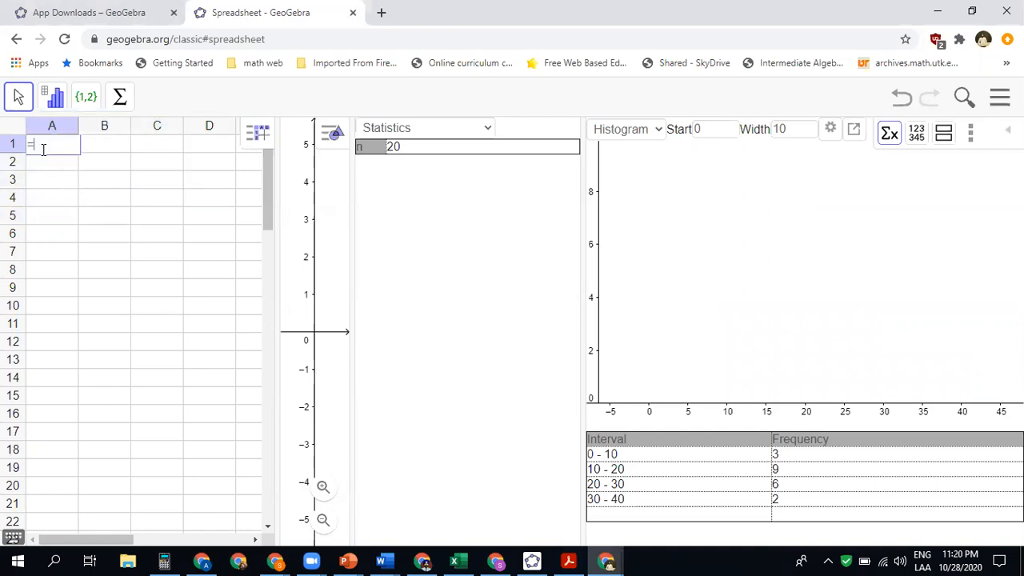
type("Random")
type("(")
type("1,10")
type(")")
key("Return")
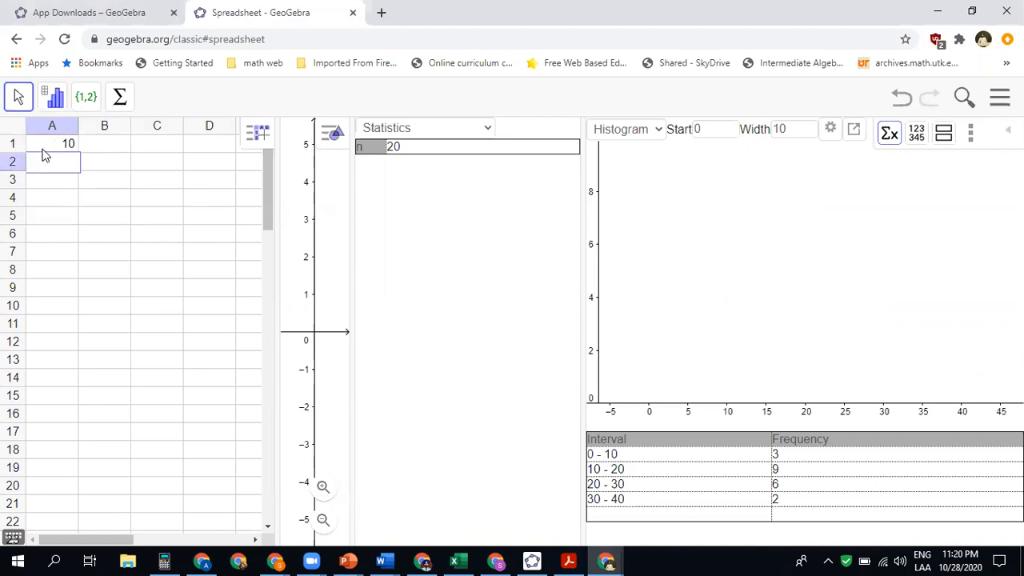
Fill the random-number formula from cell A1 down to cell A10
left_click(71, 143)
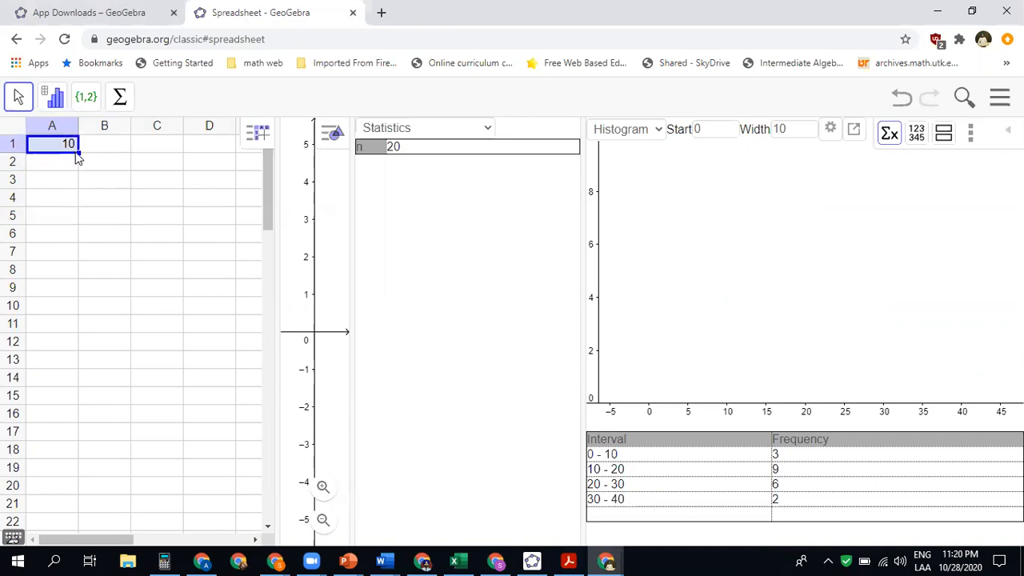
left_click_drag(77, 214, 72, 306)
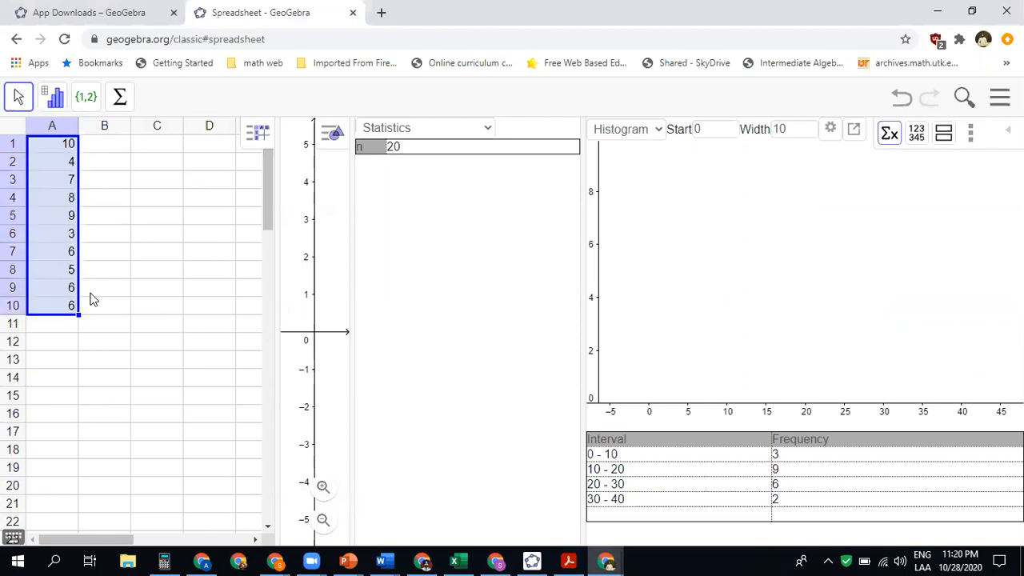
left_click(137, 269)
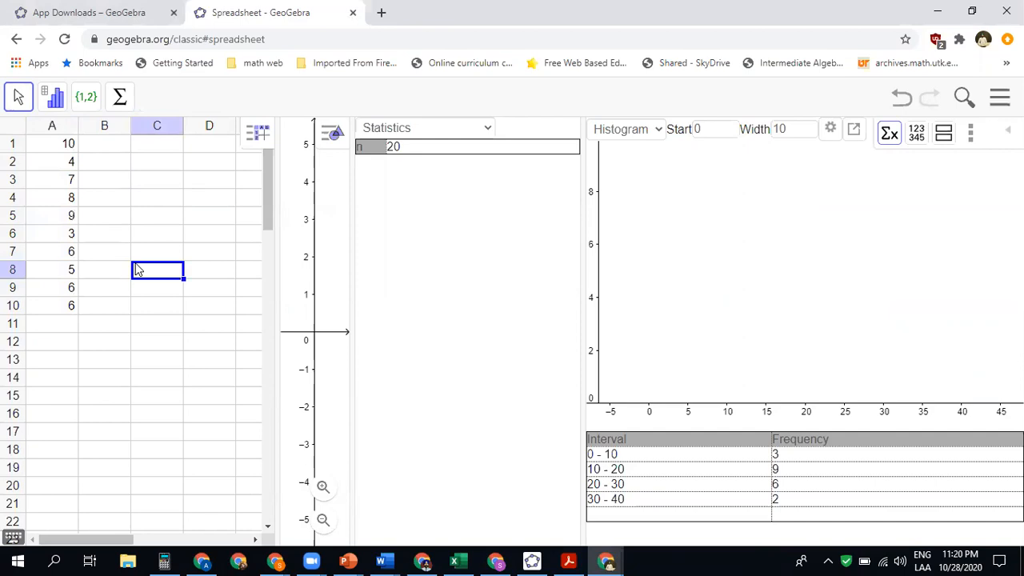
Run a One Variable Analysis on the random numbers in cells A1 to A10
left_click(47, 149)
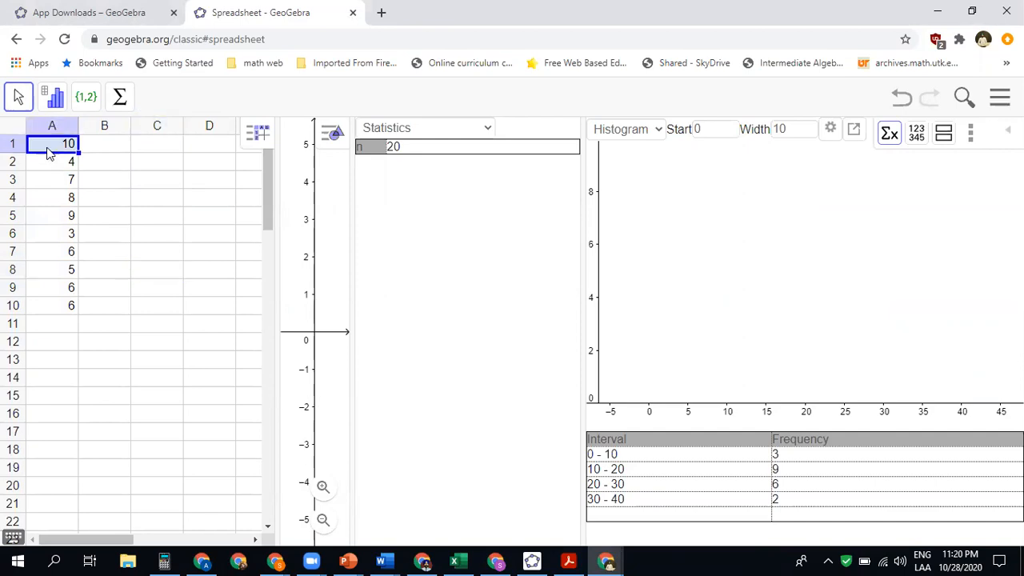
key("shift+Down")
key("shift+Down")
key("shift+Down")
key("shift+Down")
key("shift+Down")
key("shift+Down")
key("shift+Down")
key("shift+Down")
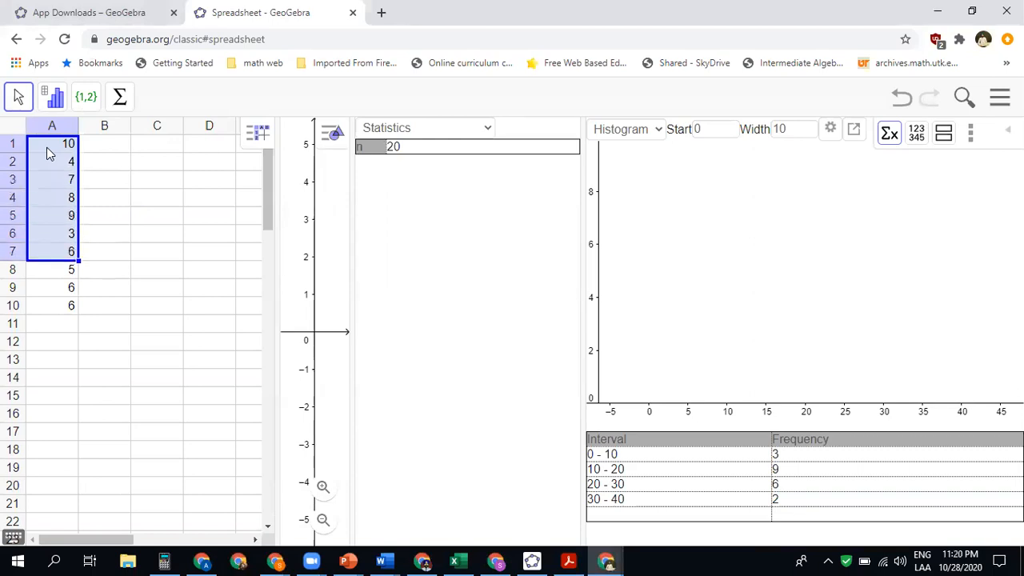
key("shift+Down")
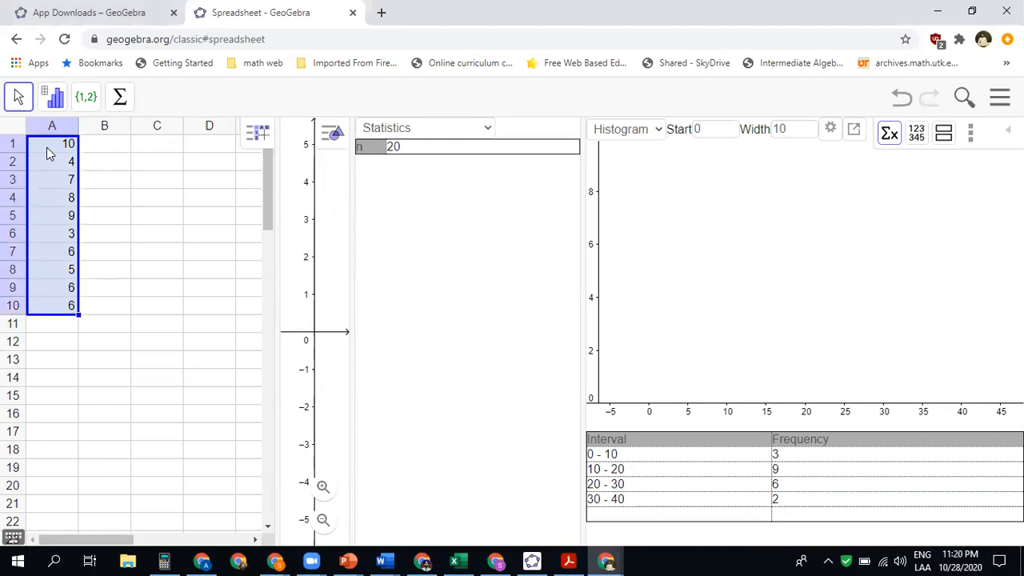
left_click(55, 99)
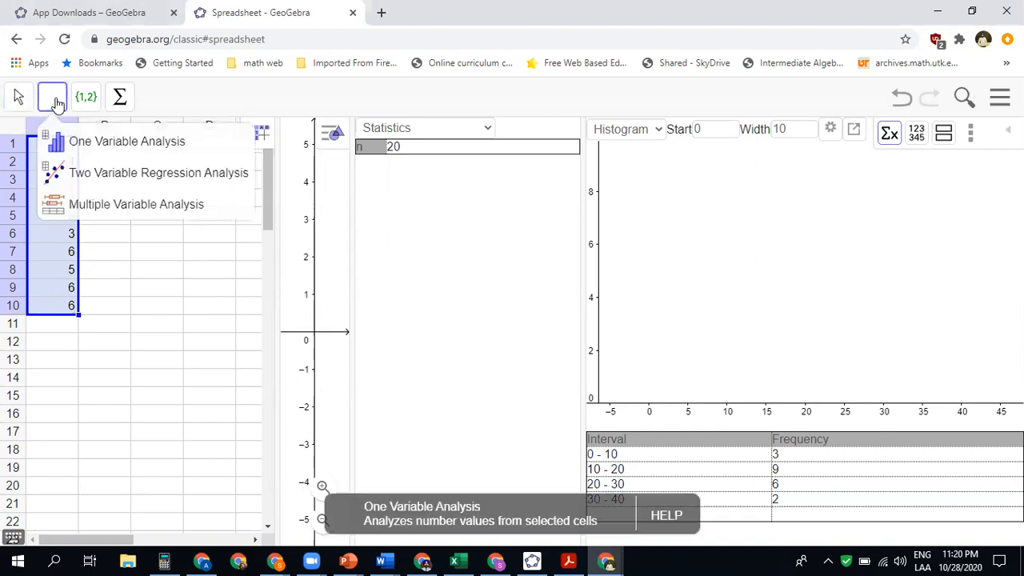
left_click(84, 152)
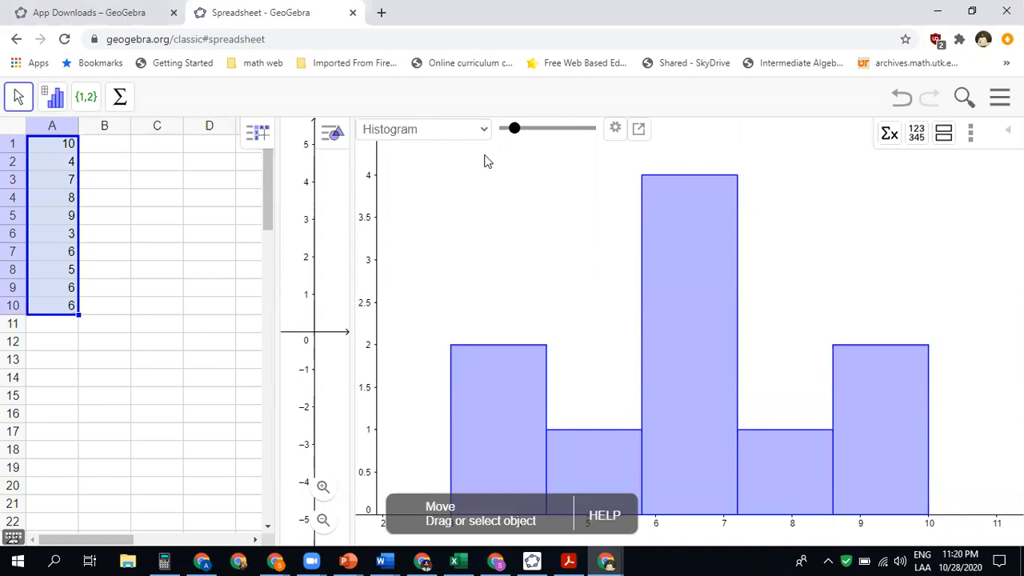
Set the histogram's classes manually with a width of 2 and show the frequency table
left_click(615, 133)
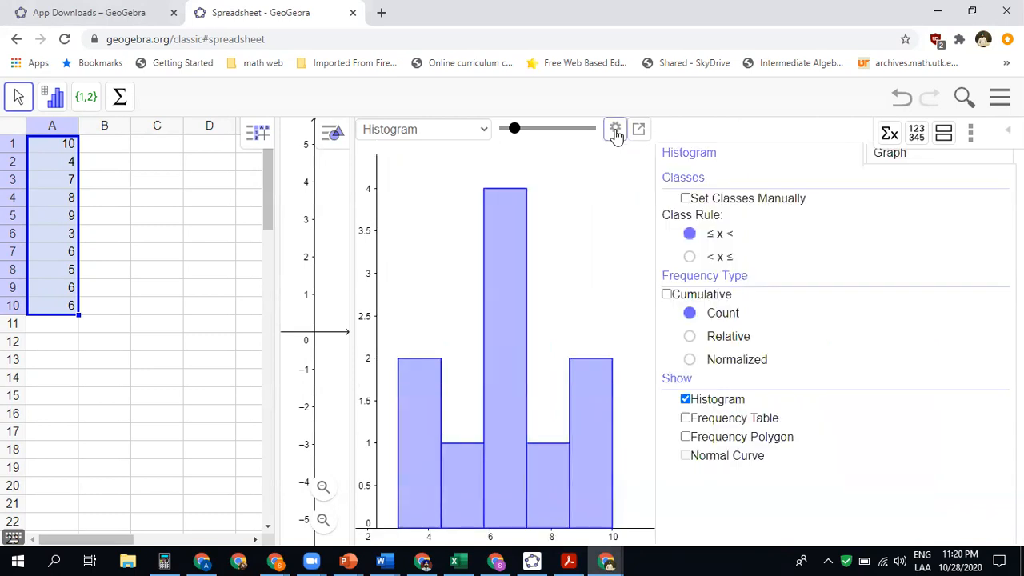
left_click(686, 198)
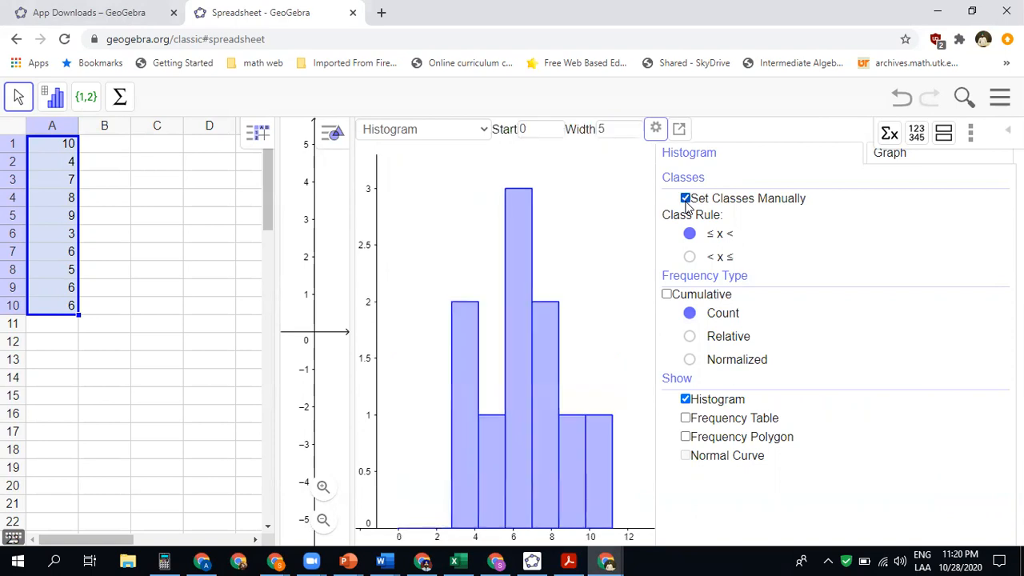
left_click(617, 135)
key("BackSpace")
type("2")
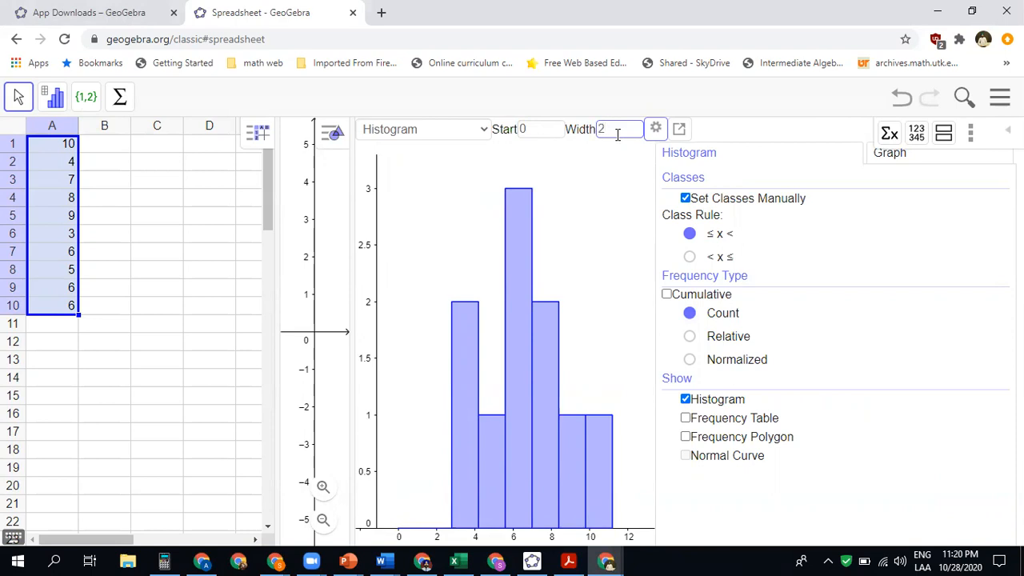
key("Return")
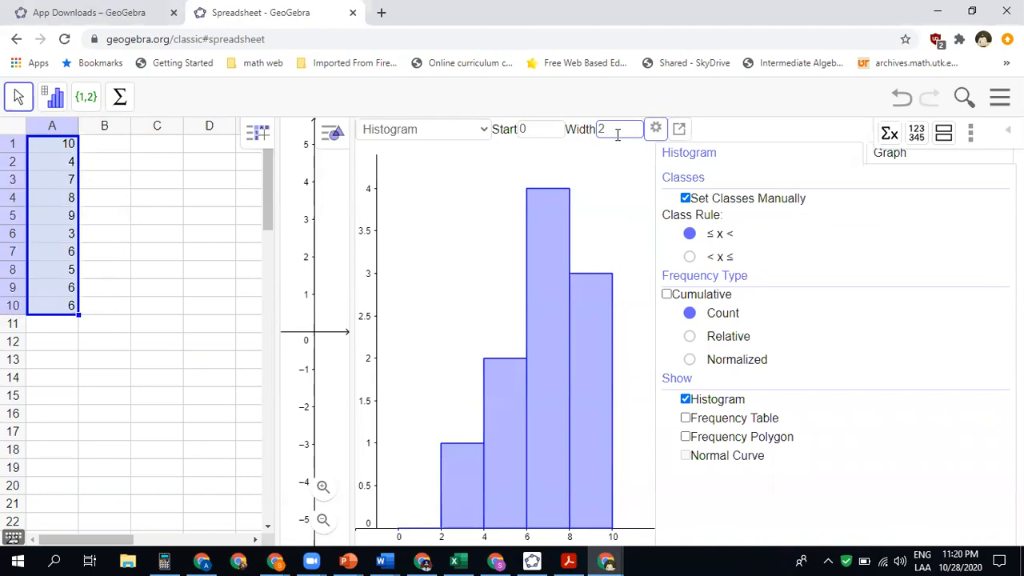
left_click(686, 422)
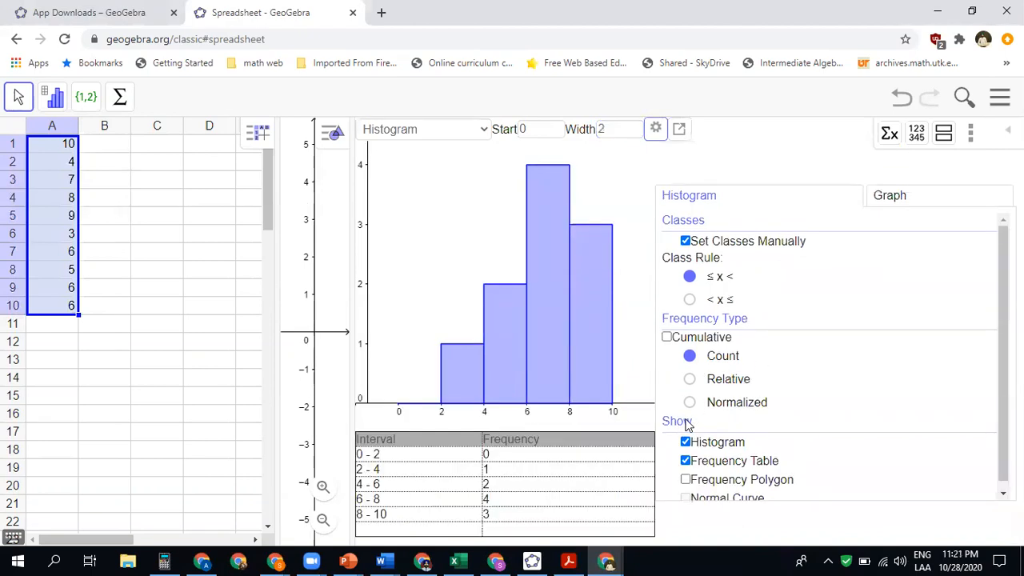
left_click(141, 308)
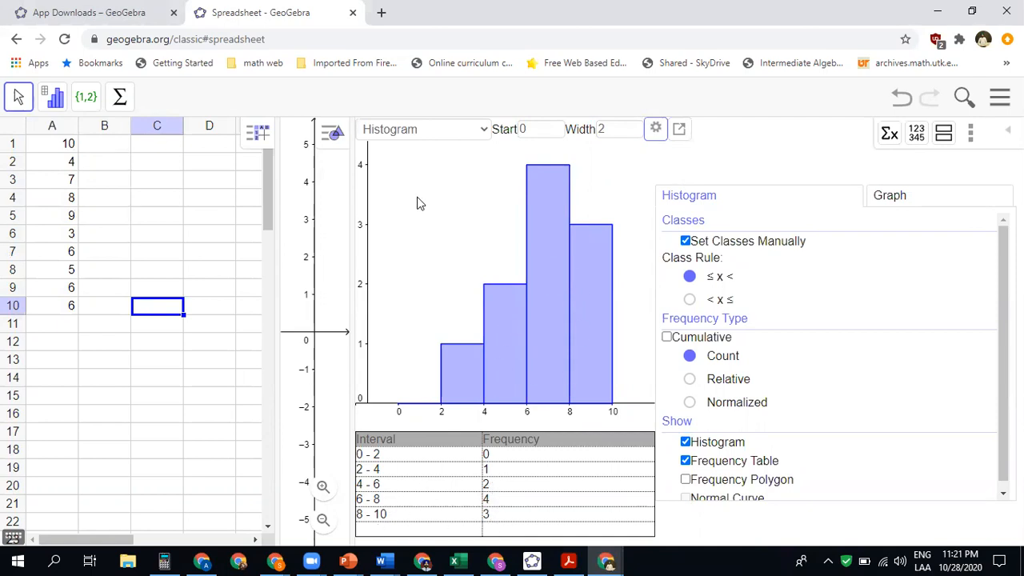
View the random numbers as a stem and leaf plot, a dot plot and a boxplot
left_click(482, 130)
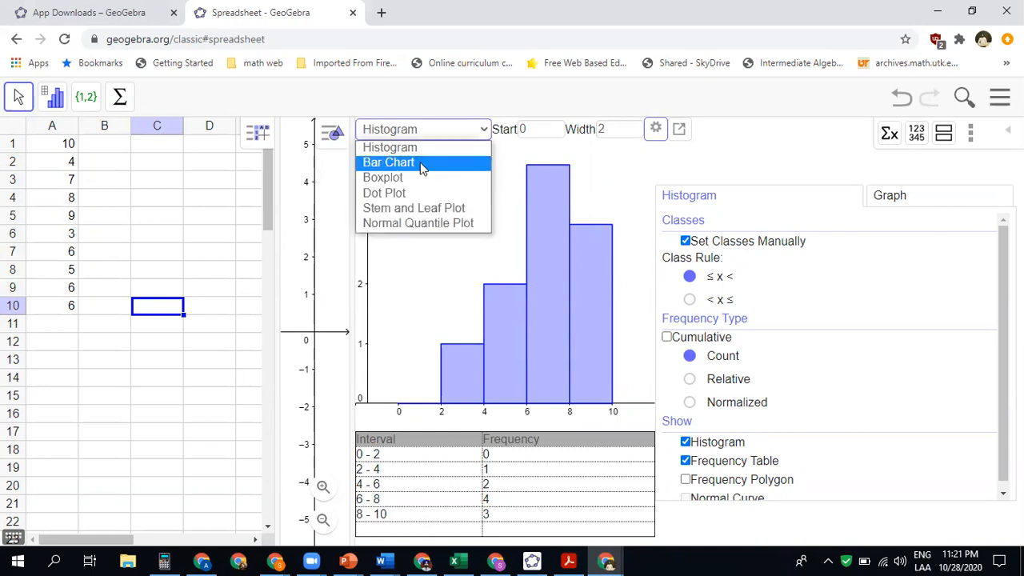
left_click(390, 214)
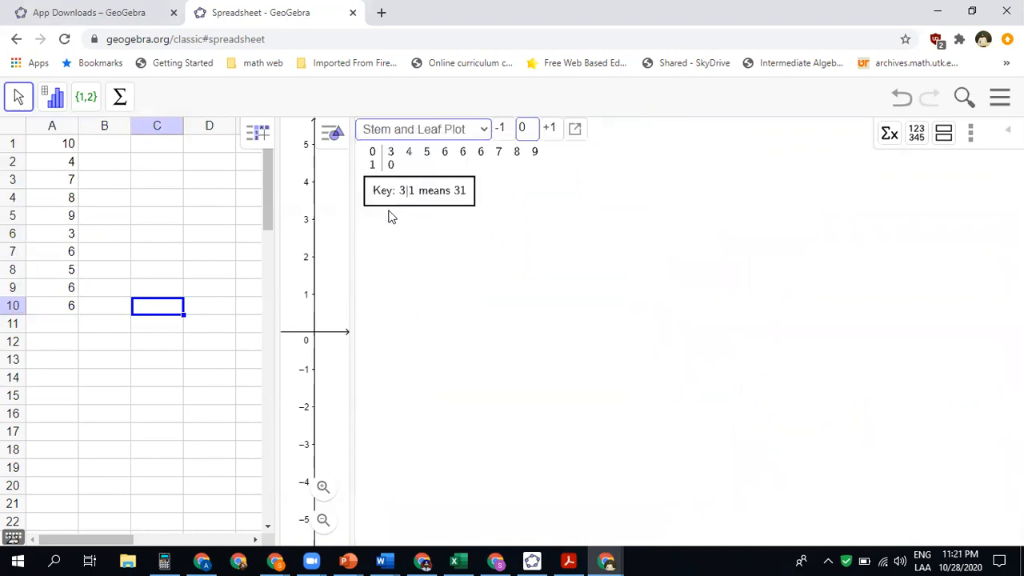
left_click(480, 132)
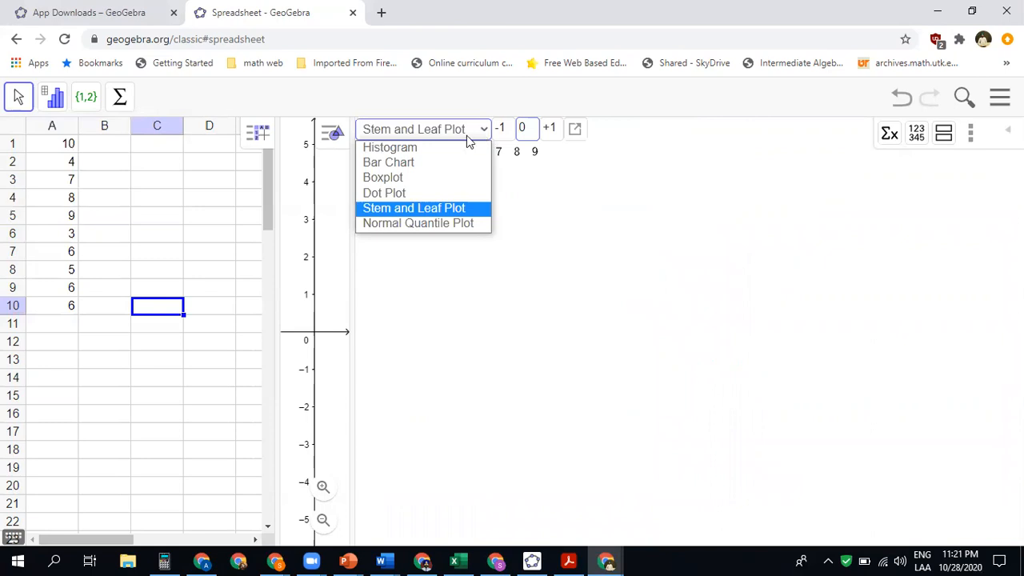
left_click(393, 193)
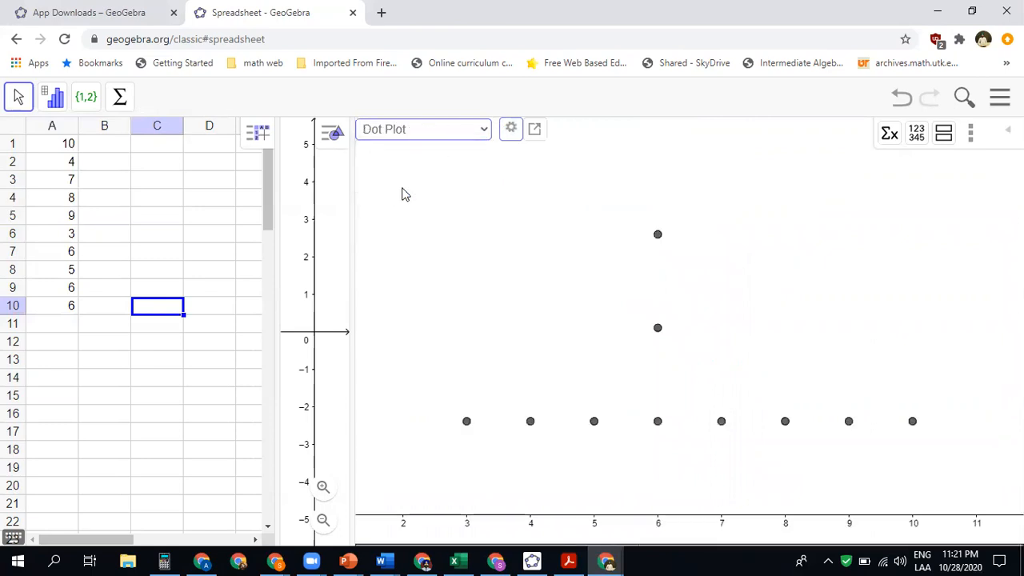
left_click(483, 131)
left_click(417, 178)
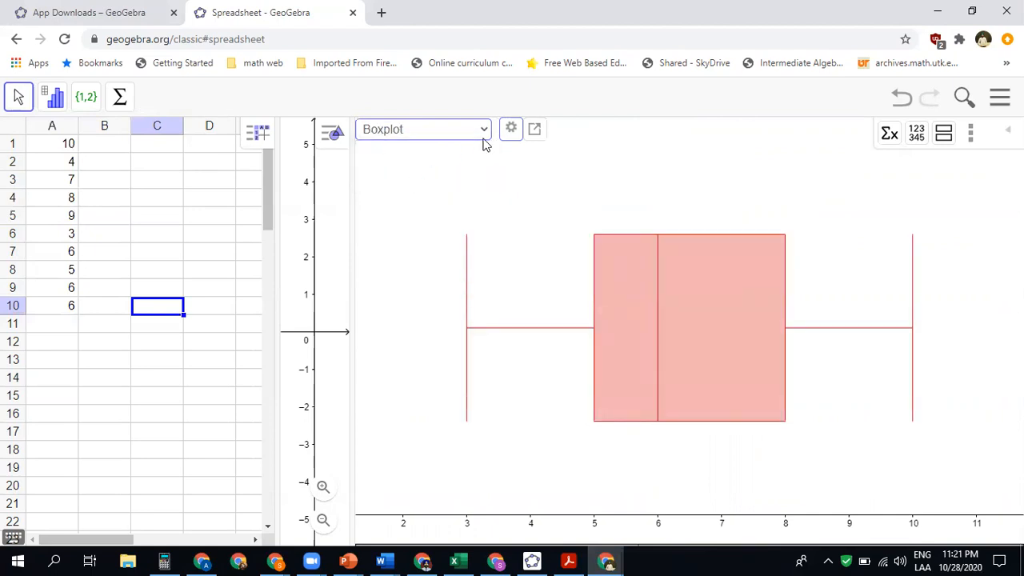
Switch the plot back to the histogram and show the summary statistics beside it
left_click(482, 137)
left_click(432, 151)
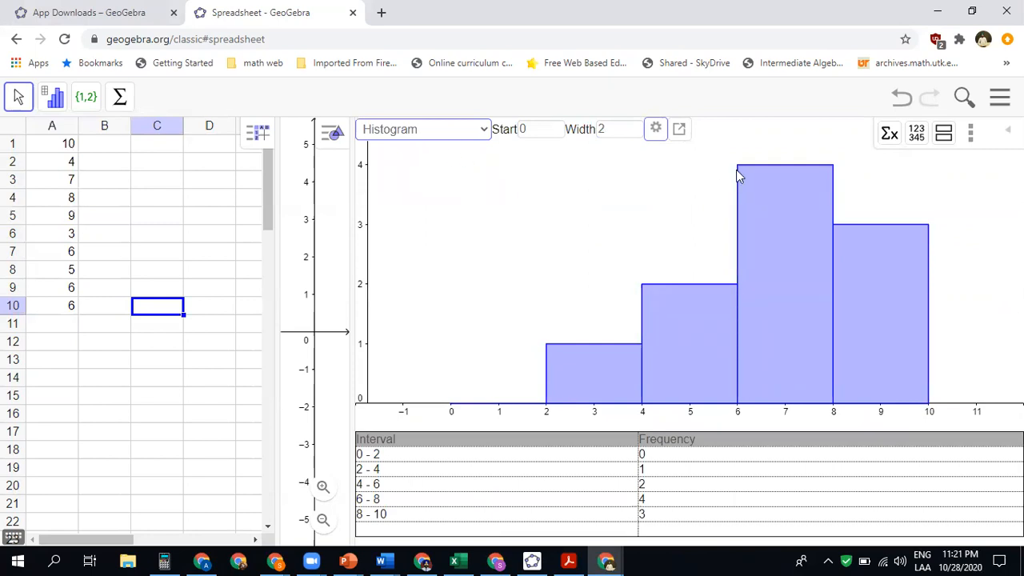
left_click(891, 138)
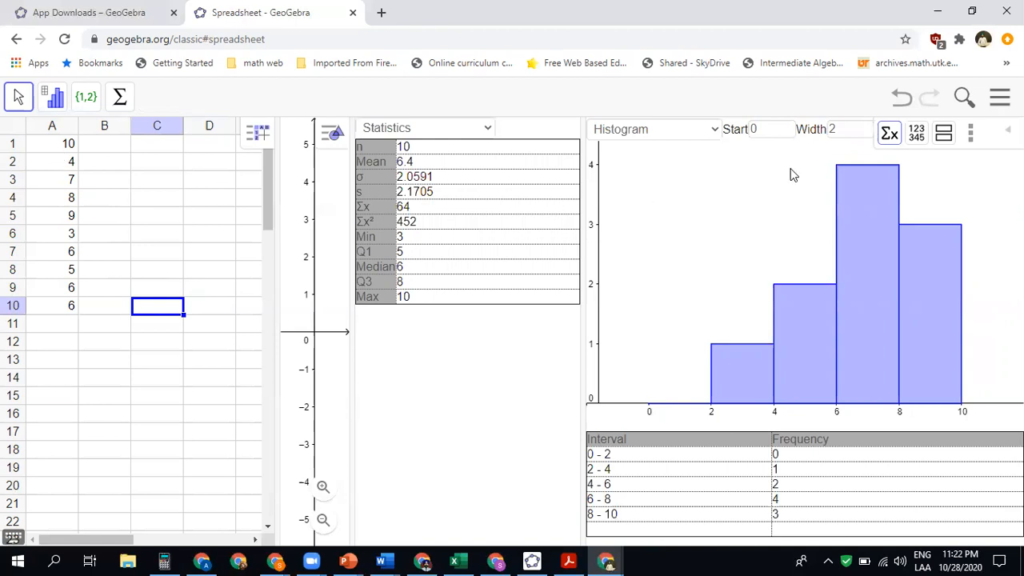
Delete the random numbers in cells A1 to A10
left_click(47, 148)
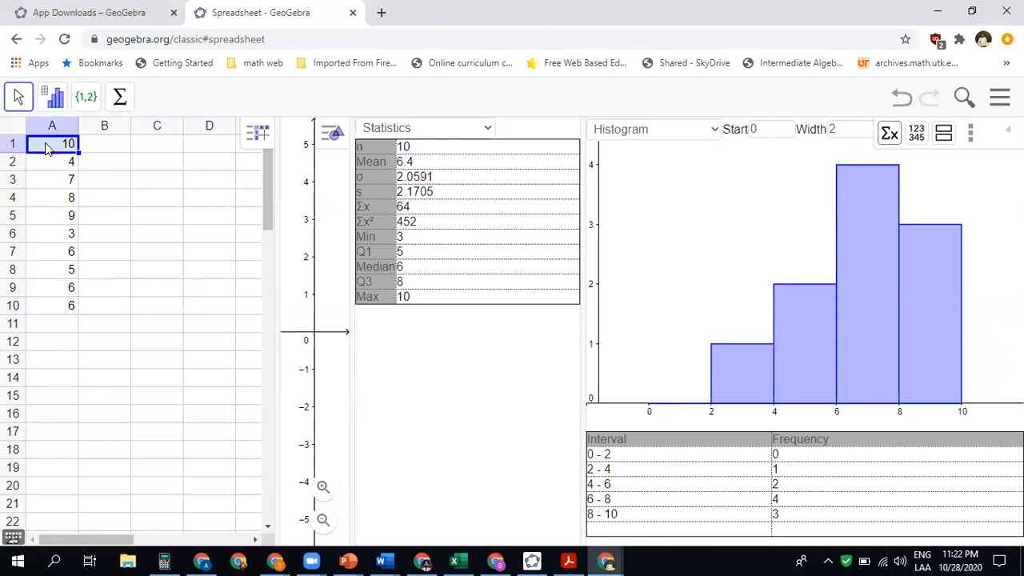
key("shift+Down")
key("shift+Down")
key("shift+Down")
key("shift+Down")
key("shift+Down")
key("shift+Down")
key("shift+Down")
key("shift+Down")
key("shift+Down")
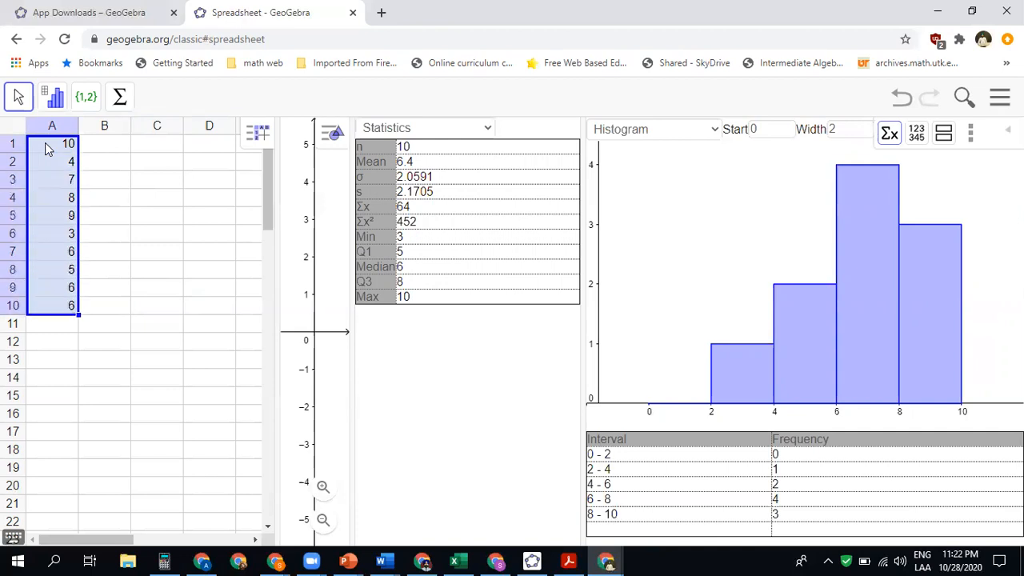
key("Delete")
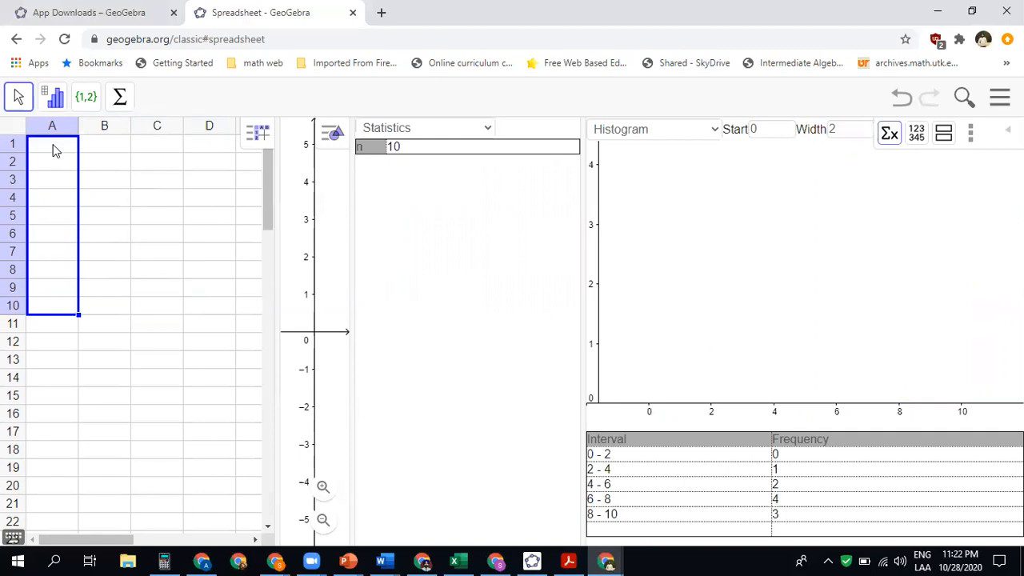
Enter the numbers 1 to 10 in cells A1 to A10
left_click(54, 149)
type("1")
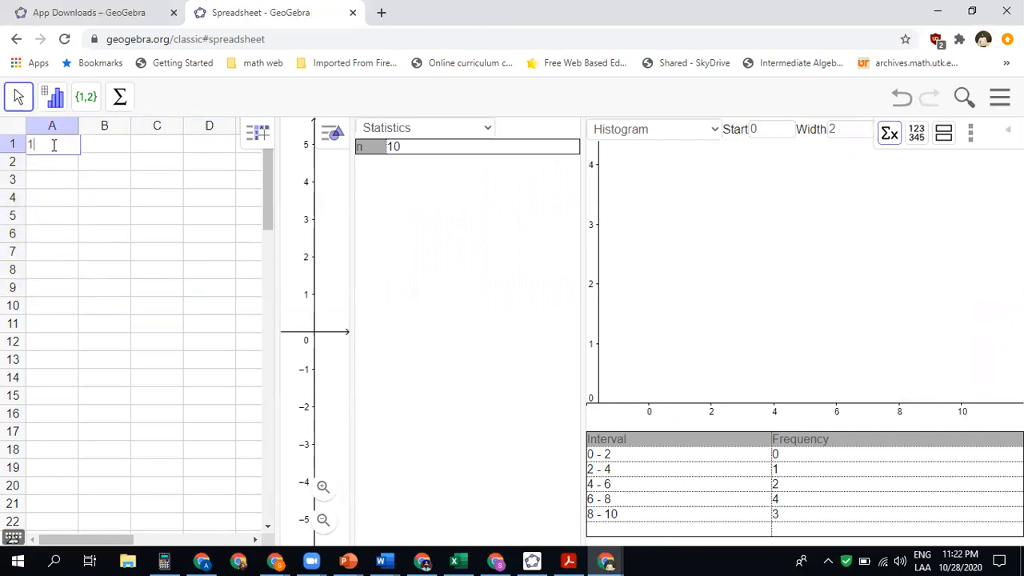
key("Return")
type("2")
key("Return")
type("3")
key("Return")
type("4")
key("Return")
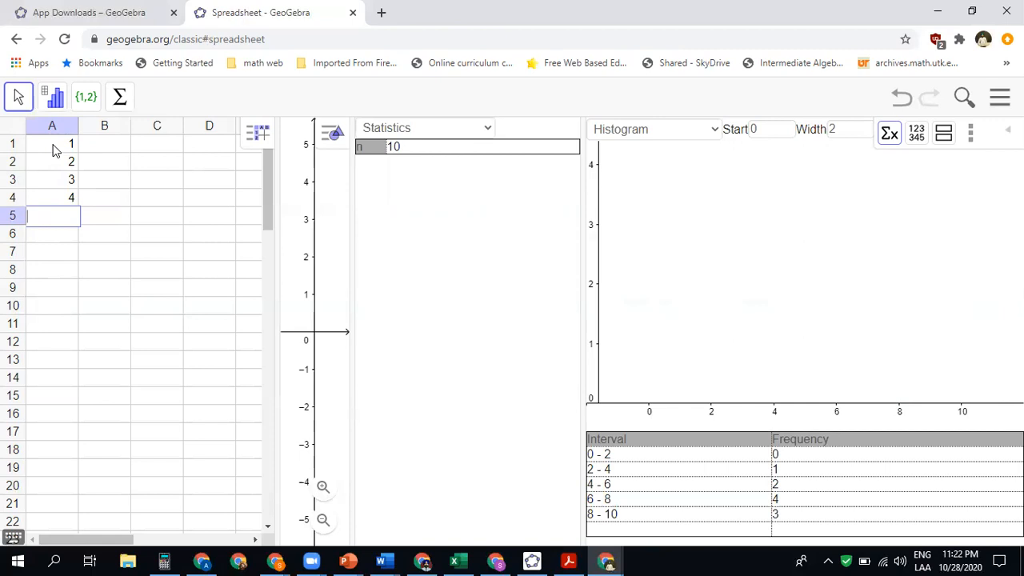
type("5")
key("Return")
type("6")
key("Return")
type("7")
key("Return")
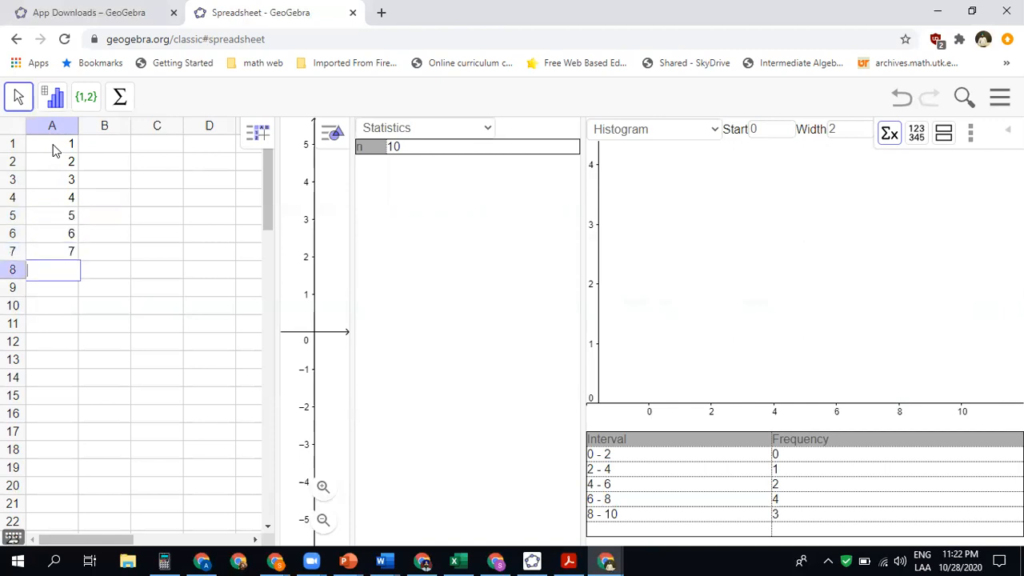
type("8")
key("Return")
type("9")
key("Return")
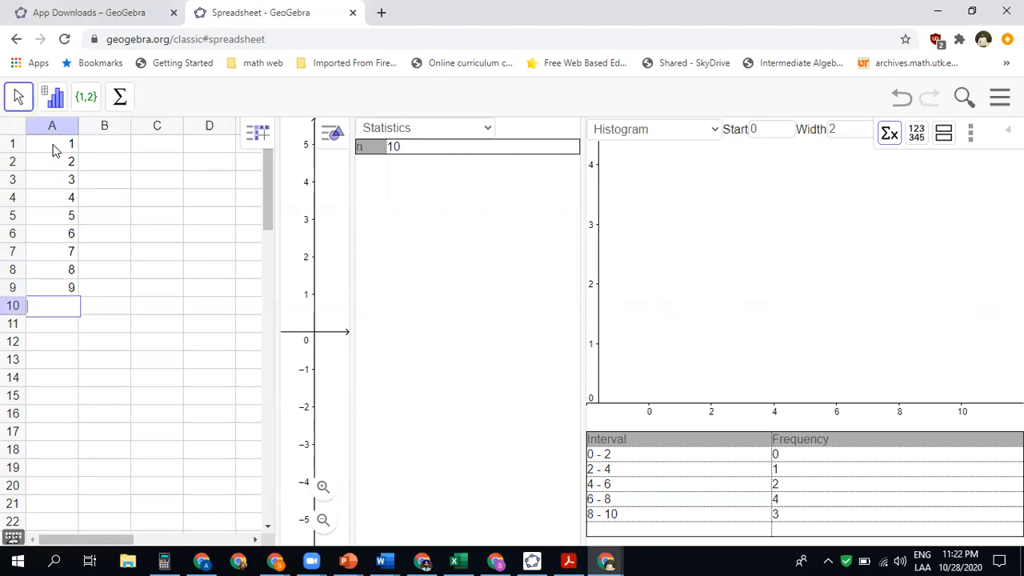
type("10")
key("Return")
Enter the formula =Random(10,50) in cell B1
key("Up")
key("Up")
key("Up")
key("Up")
key("Up")
key("Up")
key("Up")
key("Up")
key("Up")
key("Up")
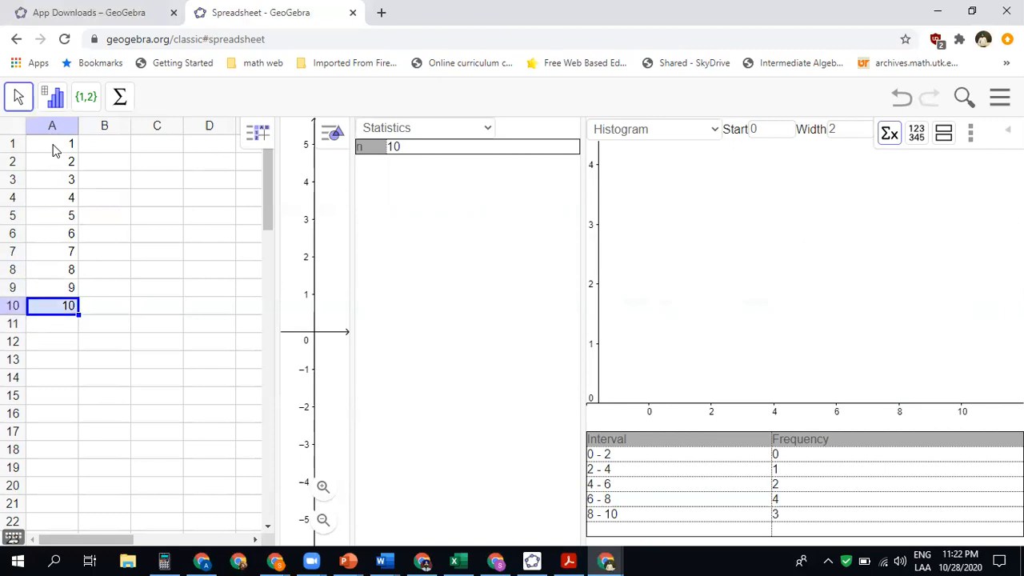
key("Right")
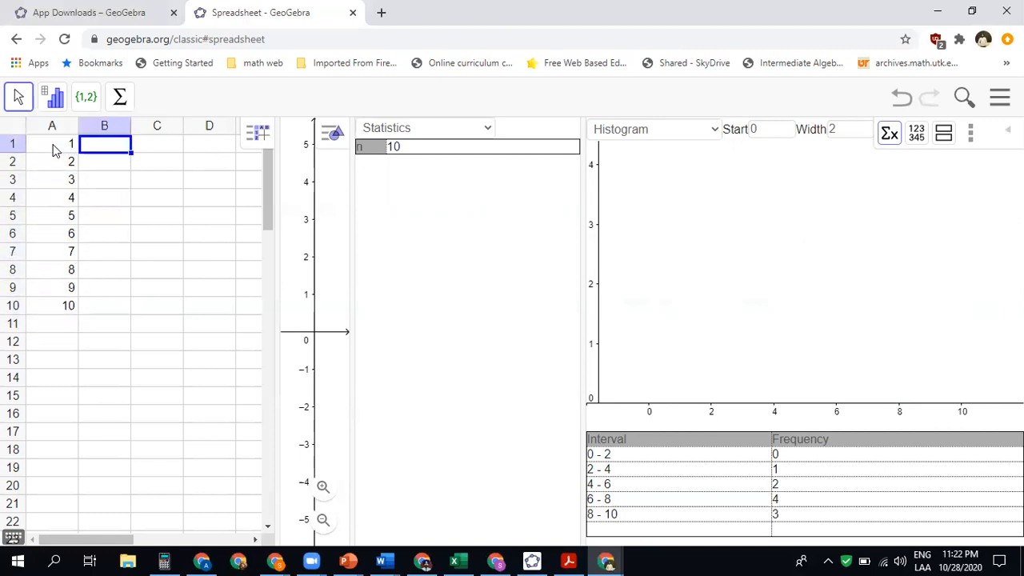
type("=Random()")
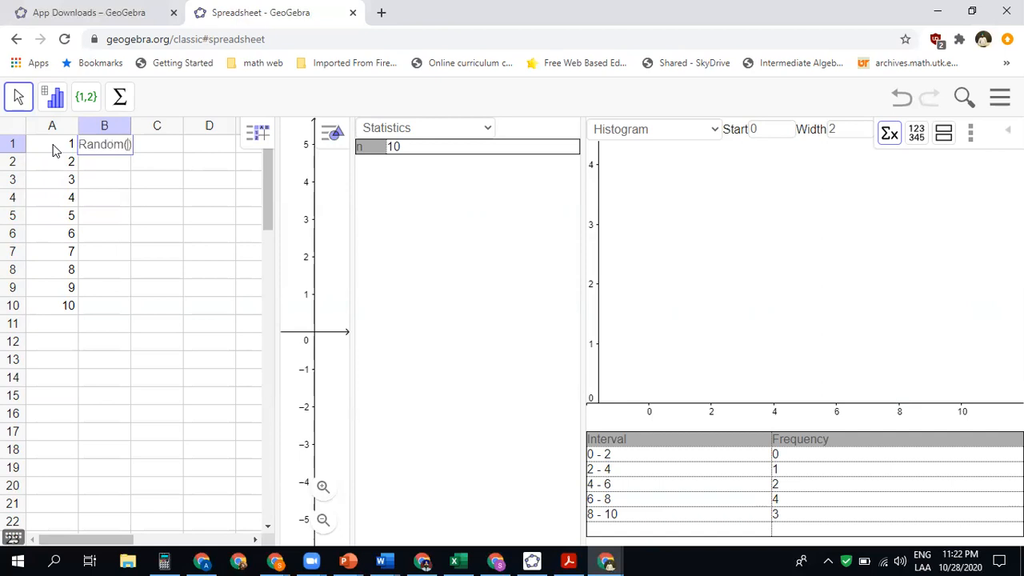
type("20,50")
key("BackSpace")
type("1")
type(")")
key("Return")
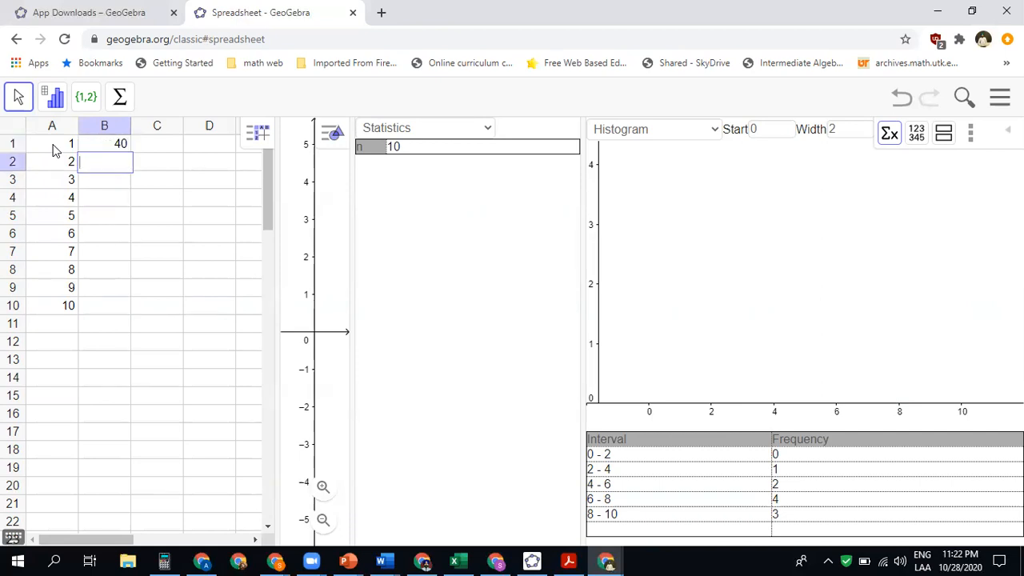
Fill the random-number formula from cell B1 down to cell B10
left_click(107, 148)
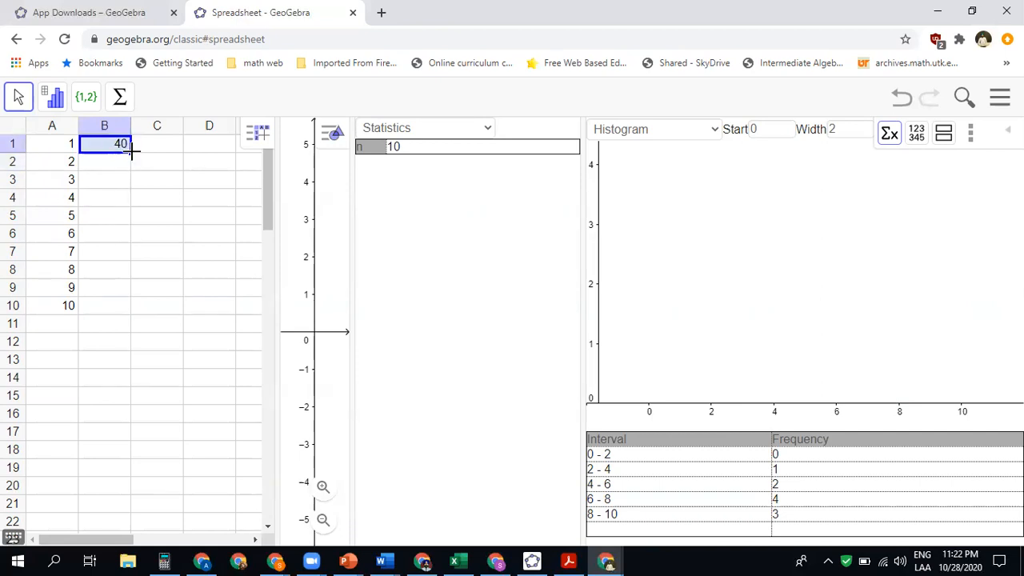
left_click_drag(131, 149, 132, 306)
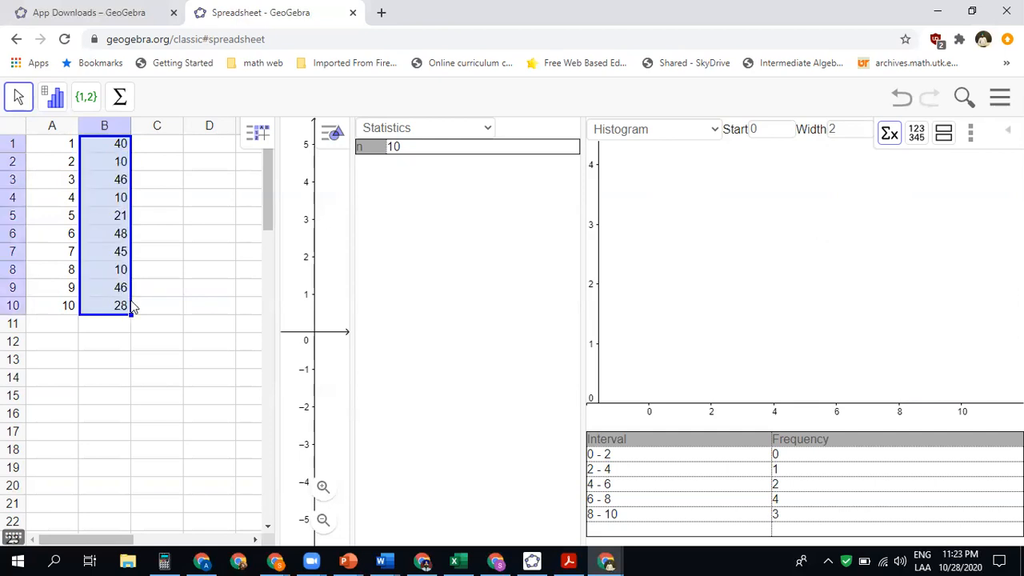
left_click(169, 293)
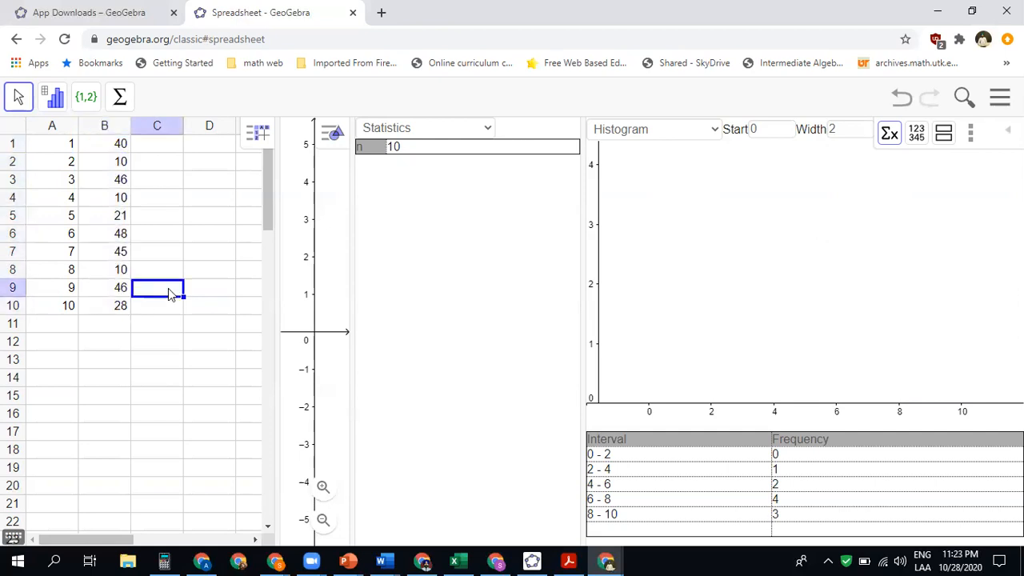
Run a Two Variable Regression Analysis on the data in cells A1 to B10
left_click(50, 148)
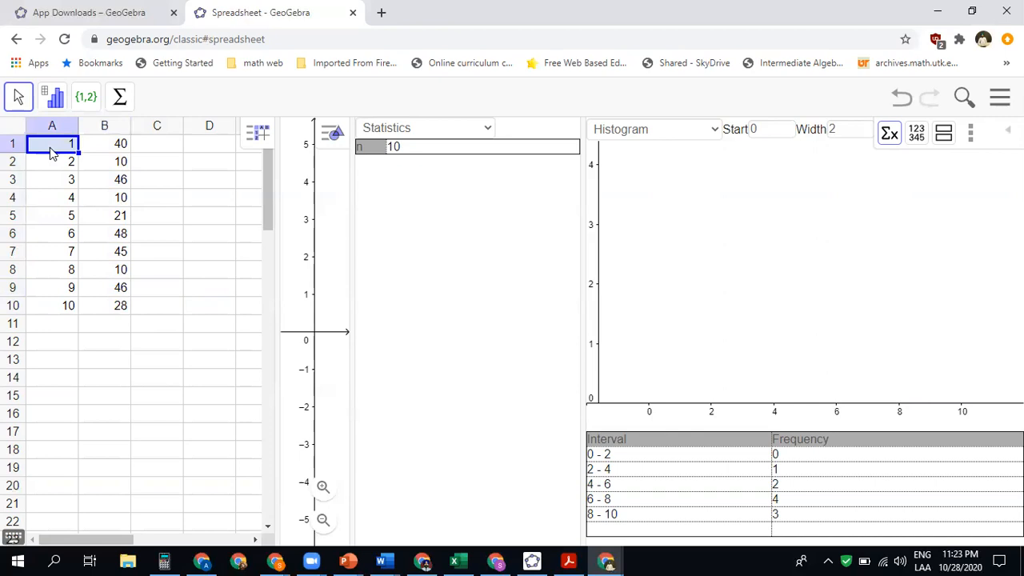
key("shift+Right")
key("shift+Down")
key("shift+Down")
key("shift+Down")
key("shift+Down")
key("shift+Down")
key("shift+Down")
key("shift+Down")
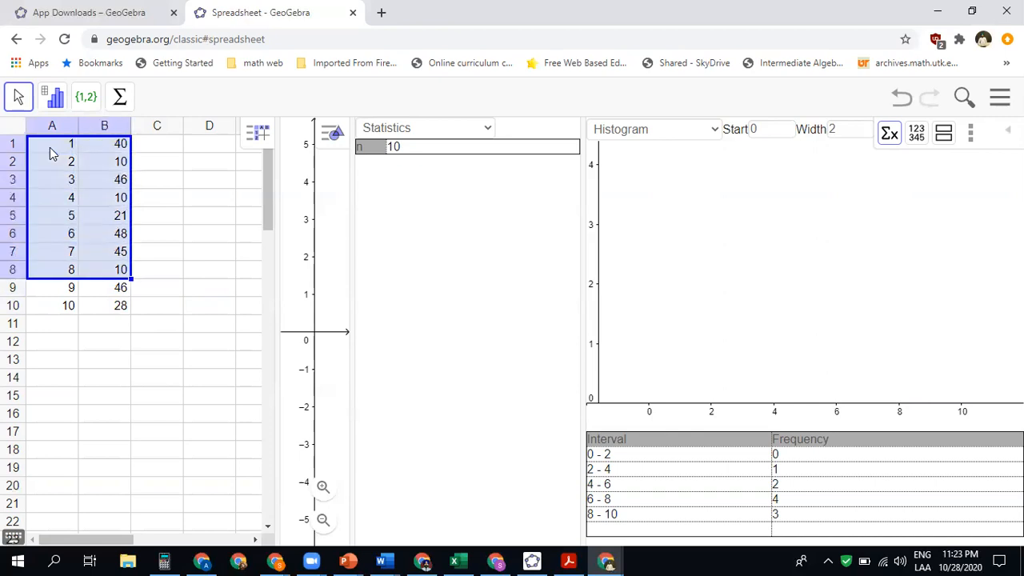
key("shift+Down")
key("shift+Down")
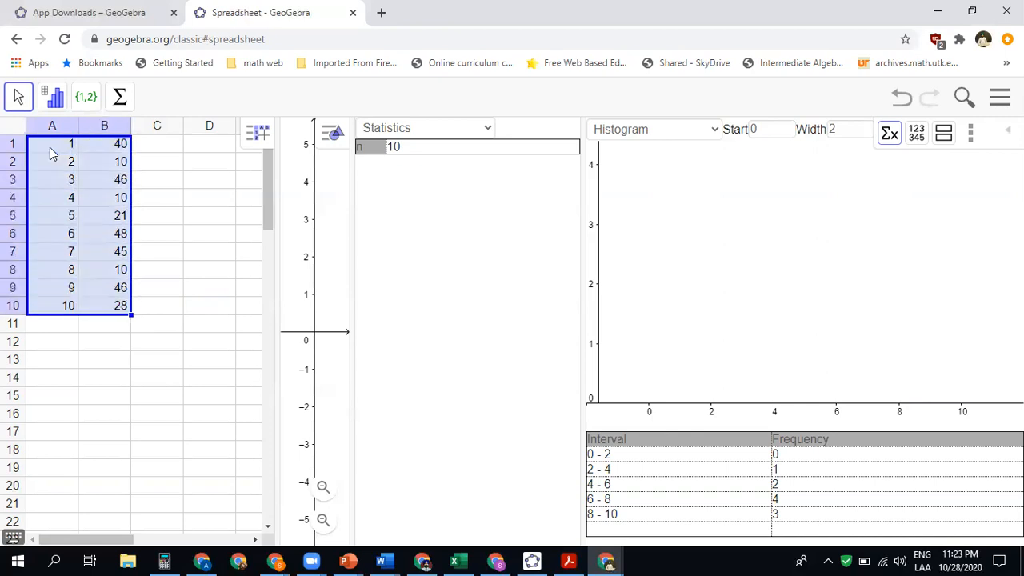
left_click(55, 104)
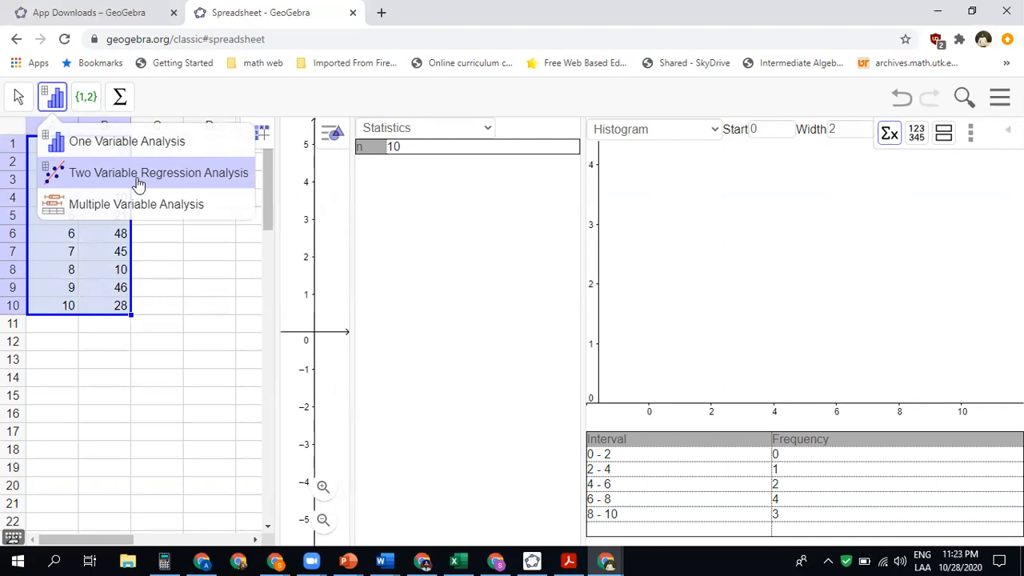
left_click(139, 183)
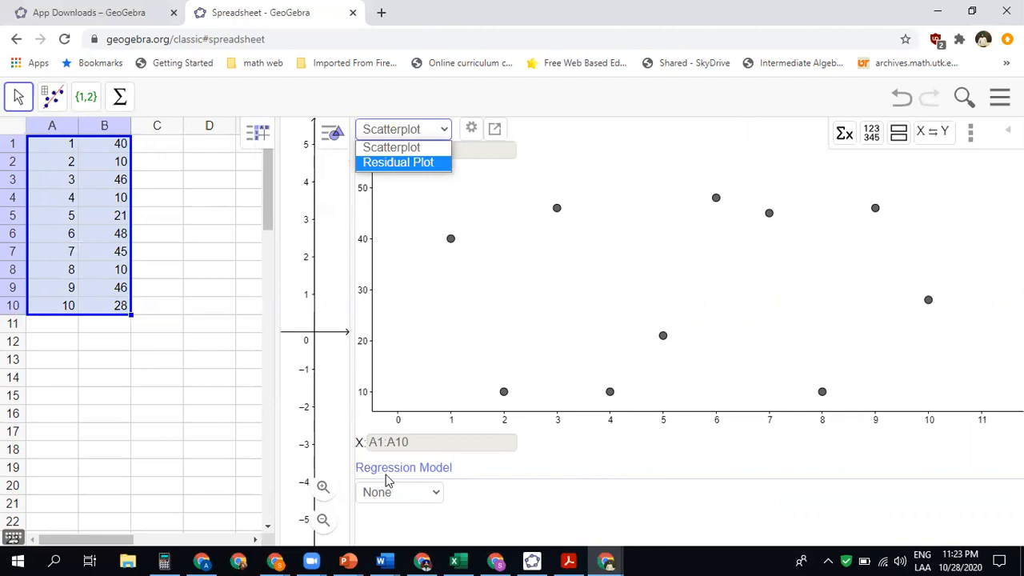
Fit the Linear, Log and degree 2 Polynomial regression models to the scatterplot one after another
left_click(436, 494)
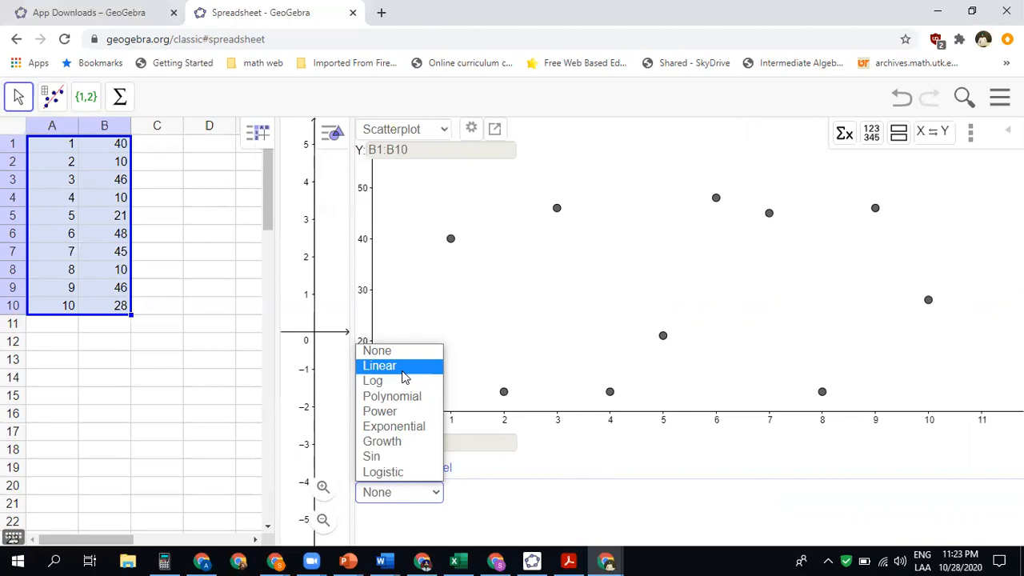
left_click(404, 367)
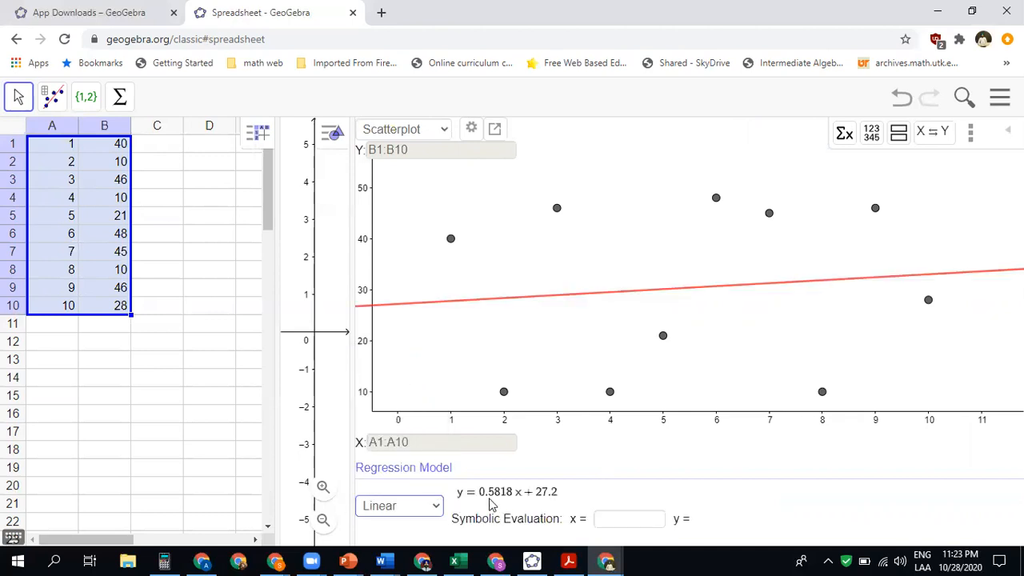
left_click(435, 507)
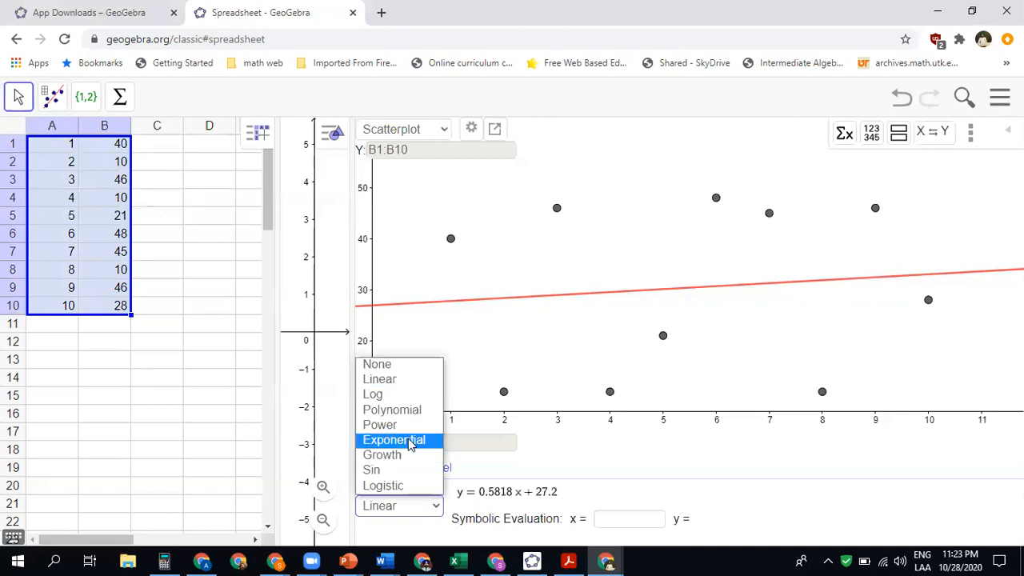
left_click(391, 394)
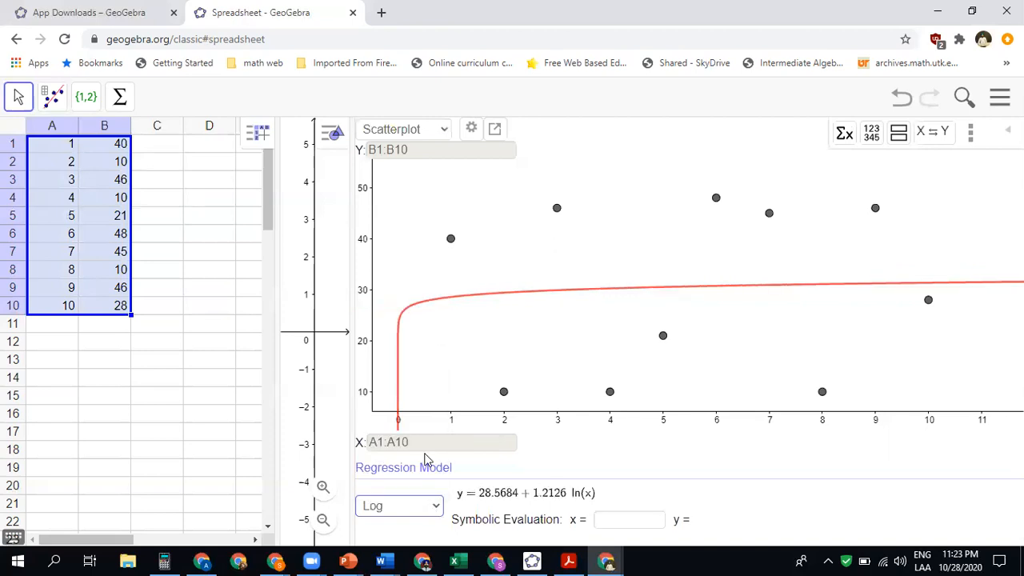
left_click(432, 507)
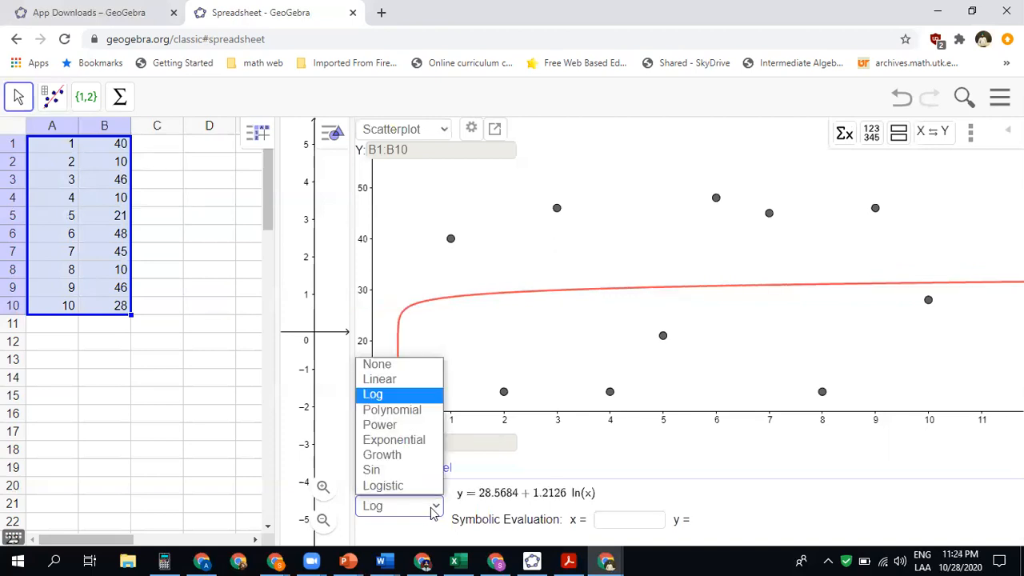
left_click(408, 411)
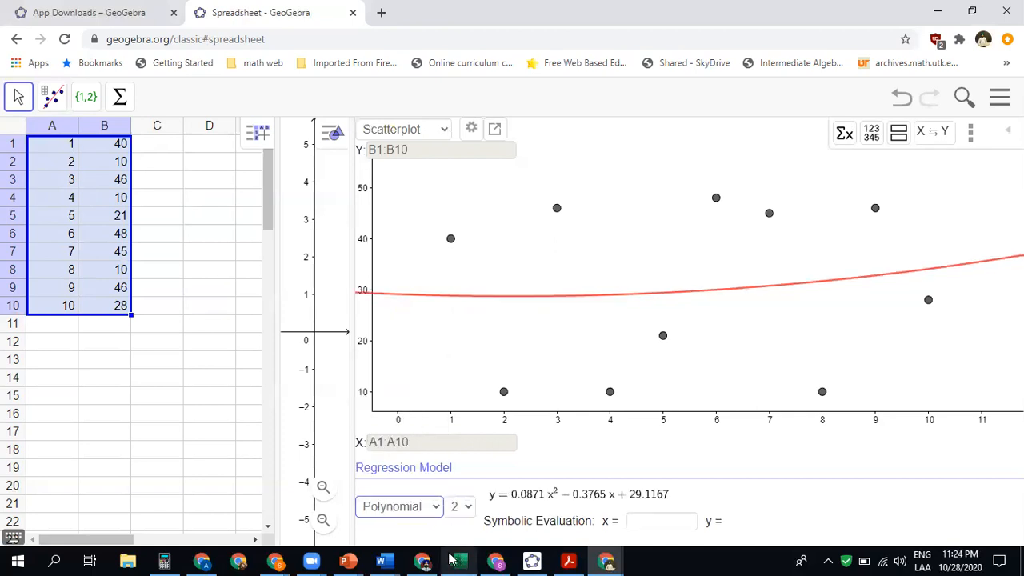
Fit the Power, Exponential and Growth regression models to the scatterplot one after another
left_click(438, 507)
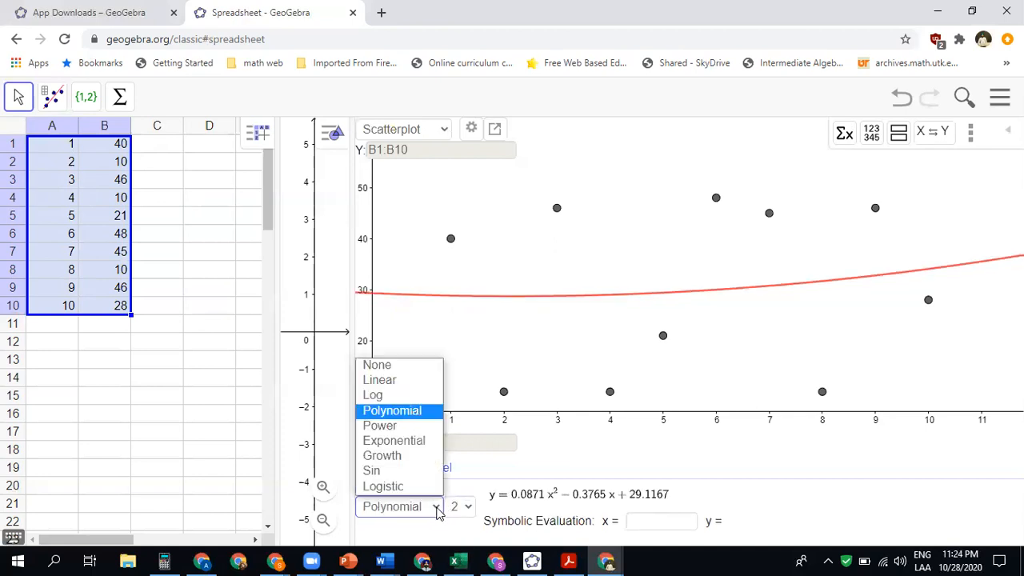
left_click(398, 429)
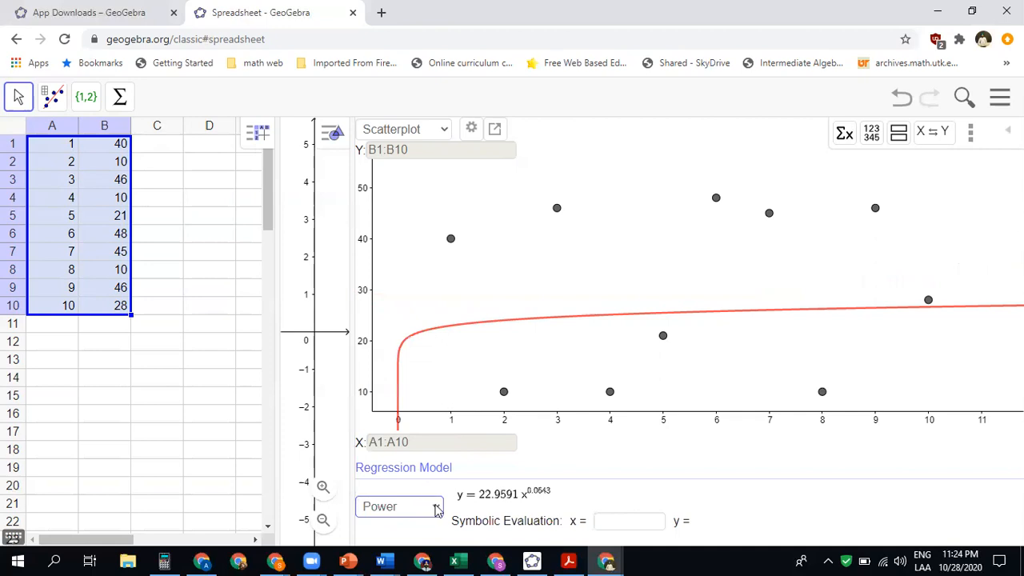
left_click(433, 507)
left_click(415, 446)
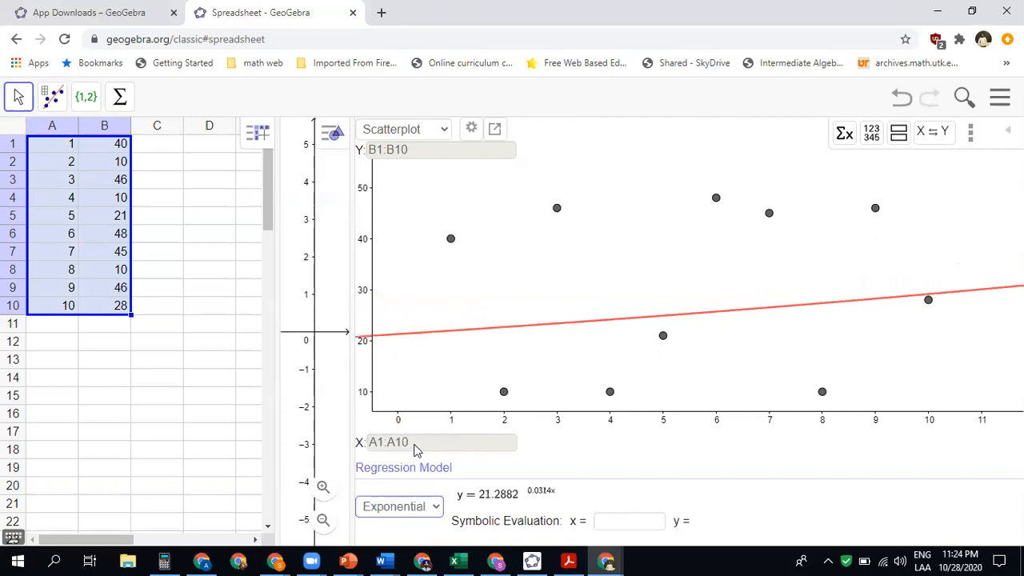
left_click(436, 507)
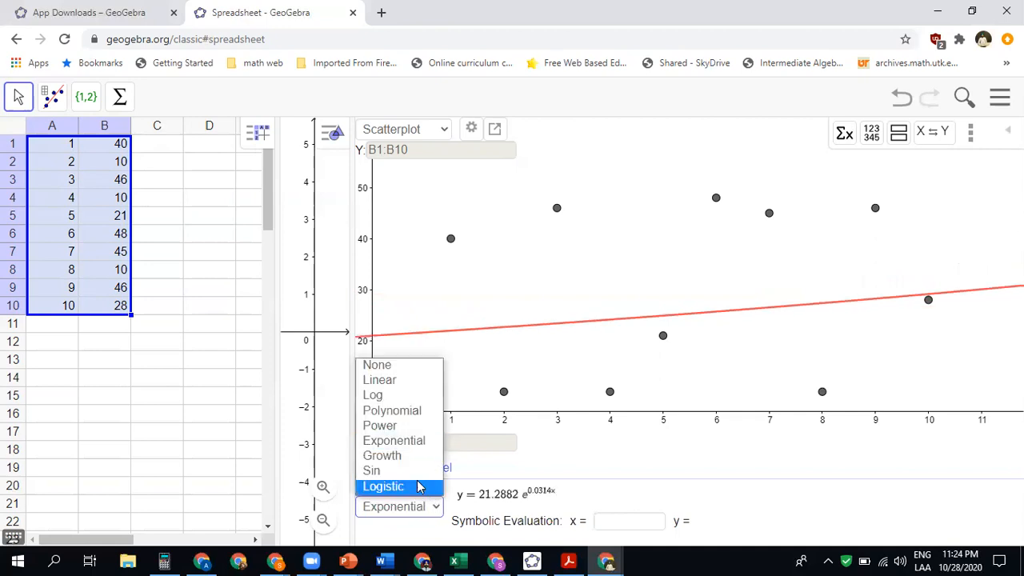
left_click(402, 457)
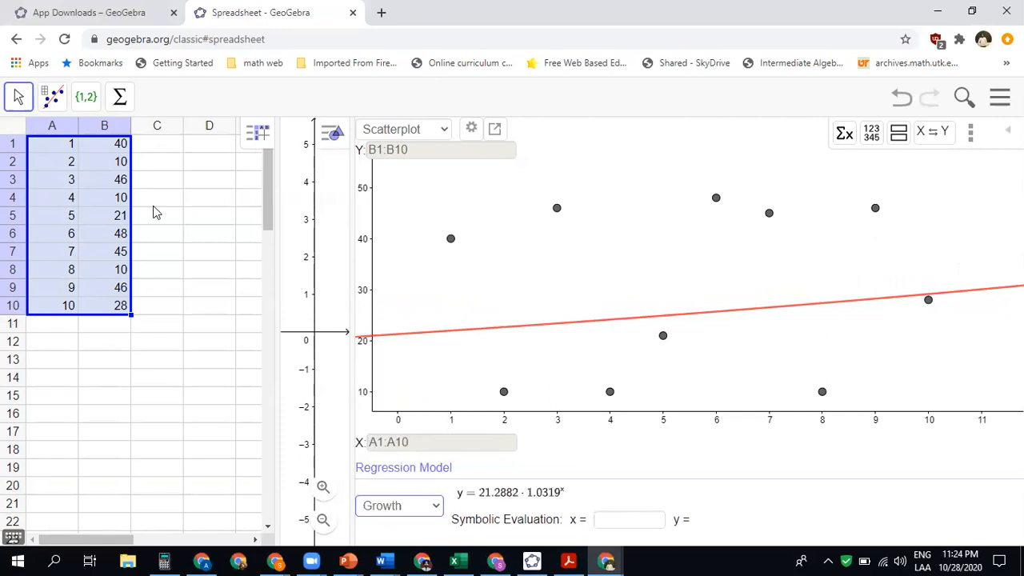
Redefine the random-number formula in cell B1 with an upper limit of 9 and fill it down to cell B10
left_click(118, 150)
double_click(117, 150)
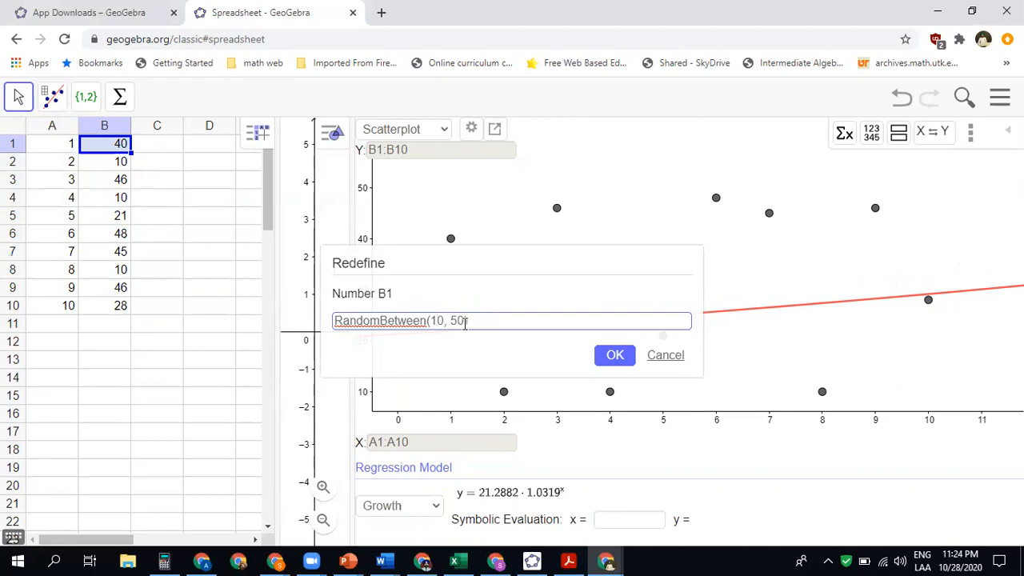
key("Delete")
key("Delete")
key("Delete")
type("4")
key("BackSpace")
type("9")
left_click(610, 360)
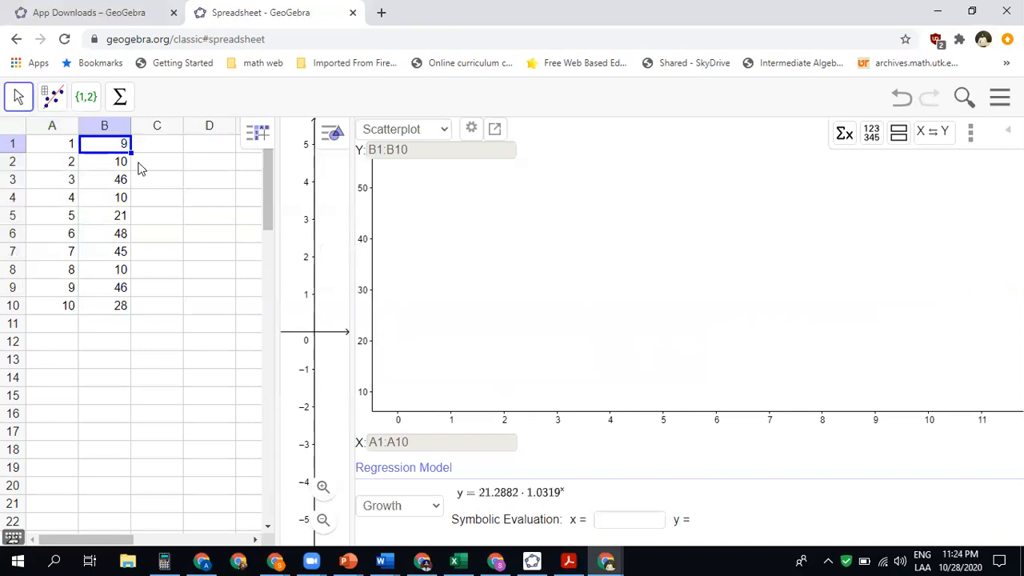
left_click_drag(128, 149, 125, 305)
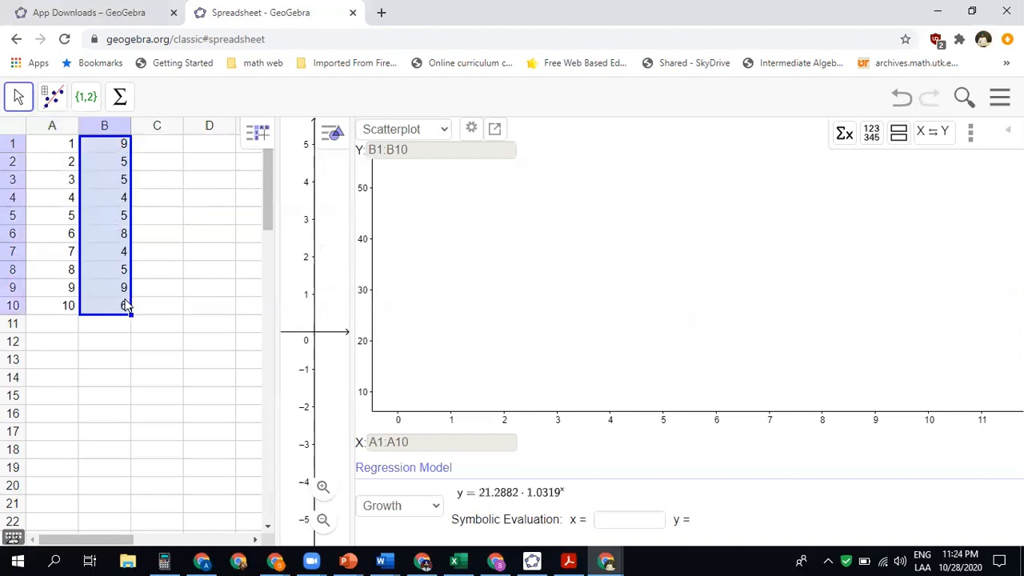
left_click(177, 253)
Rerun the Two Variable Regression Analysis on the updated data in cells A1 to B10
left_click(58, 152)
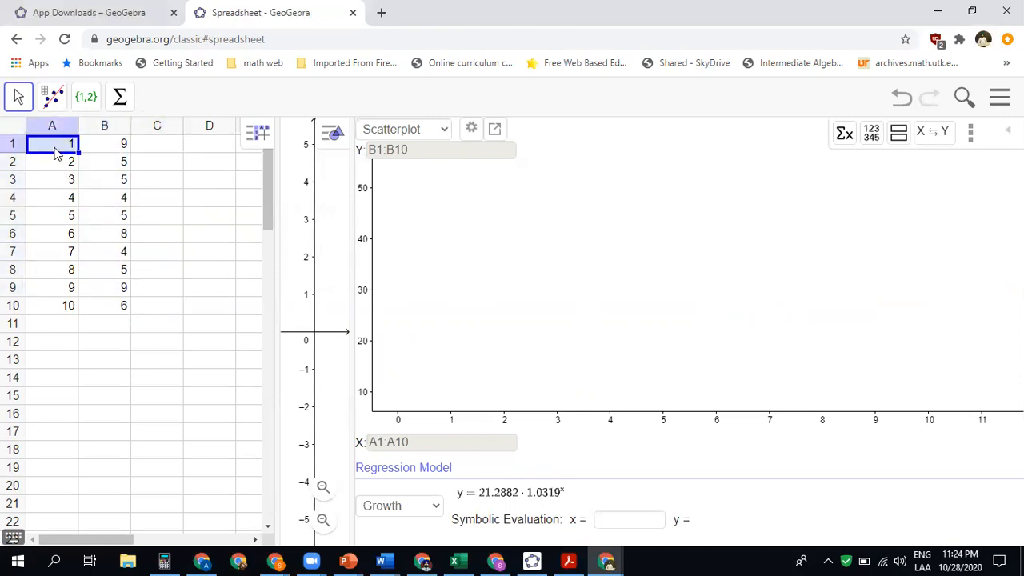
key("shift+Right")
key("shift+Down")
key("shift+Down")
key("shift+Down")
key("shift+Down")
key("shift+Down")
key("shift+Down")
key("shift+Down")
key("shift+Down")
key("shift+Down")
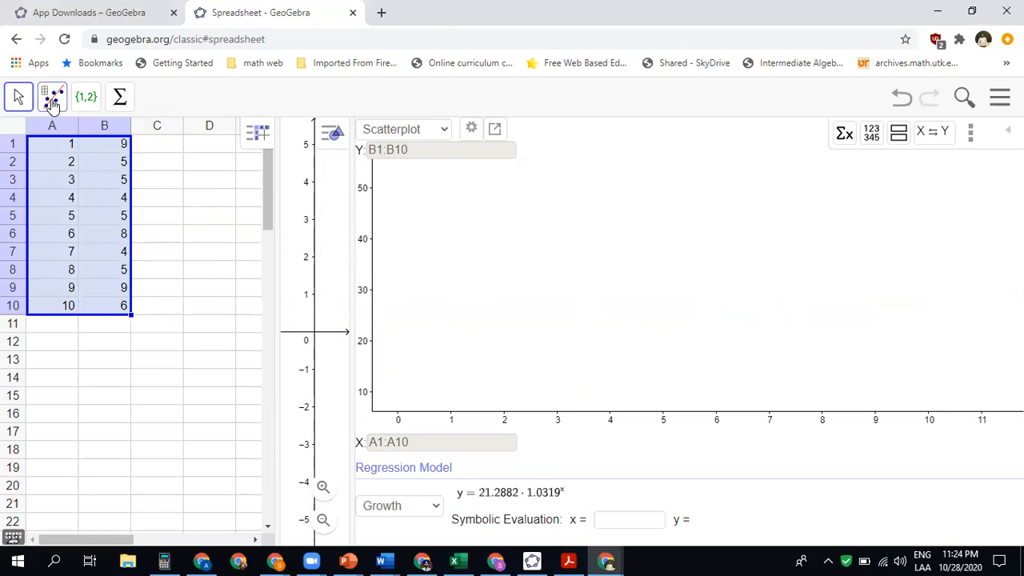
left_click(51, 103)
left_click(71, 172)
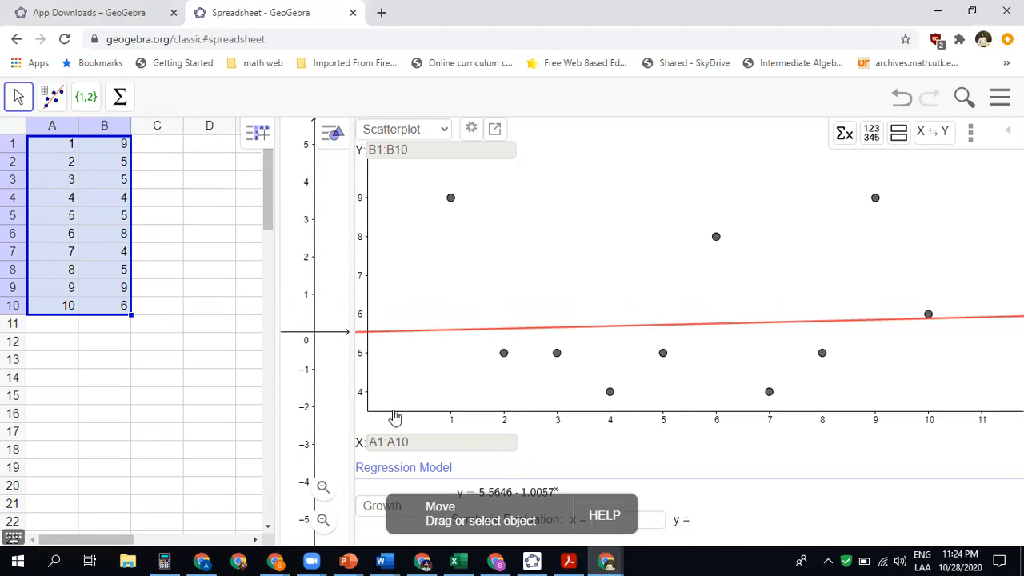
Compare the Sin and Logistic regression models on the new data, and finish with the Linear model
left_click(373, 510)
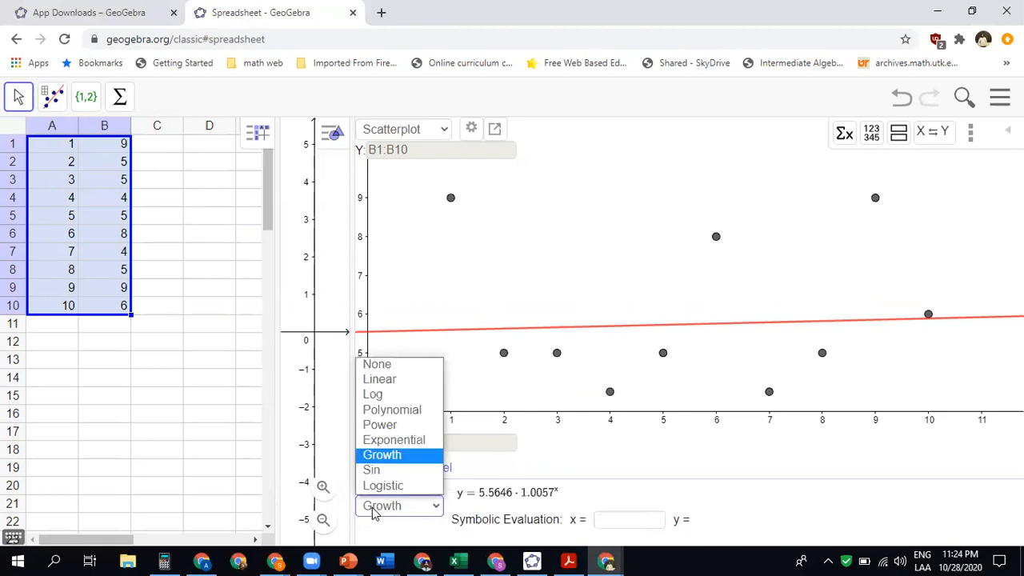
left_click(380, 470)
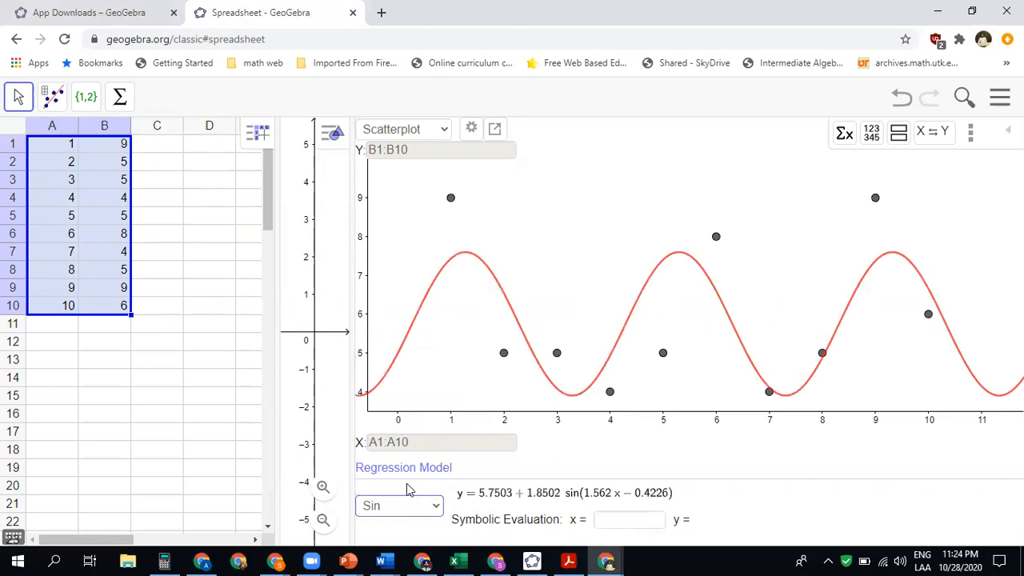
left_click(433, 506)
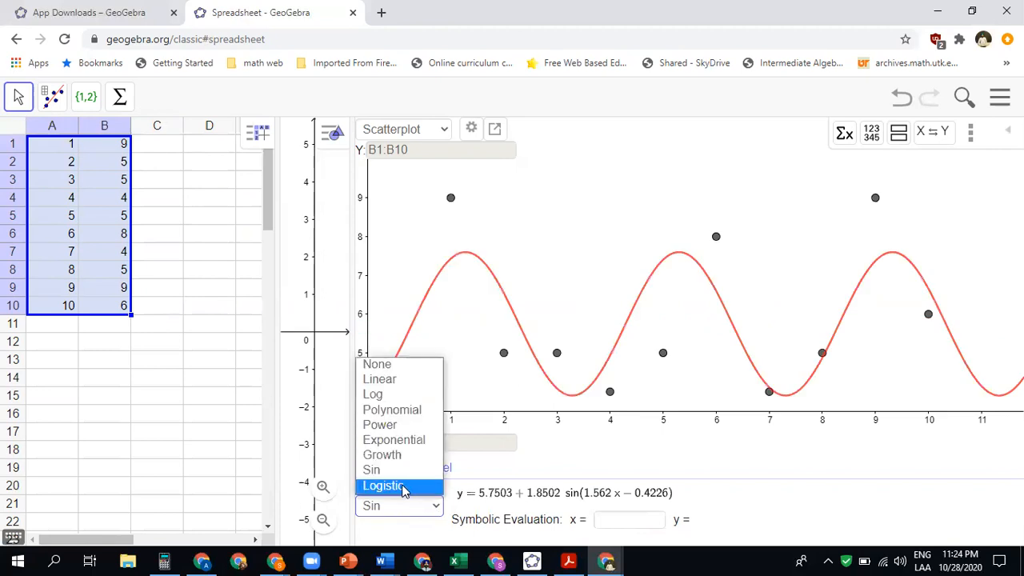
left_click(404, 487)
left_click(430, 513)
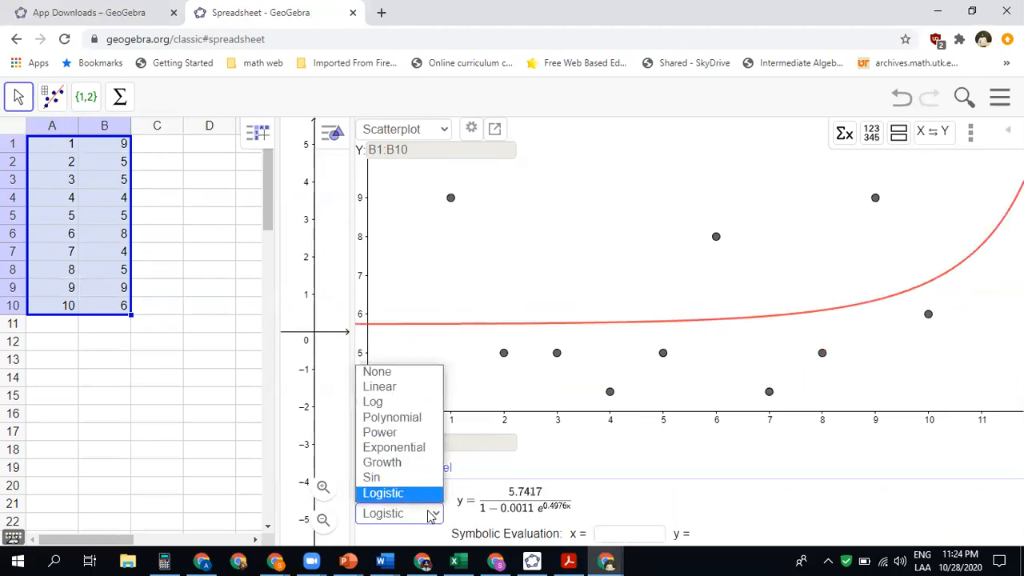
left_click(392, 390)
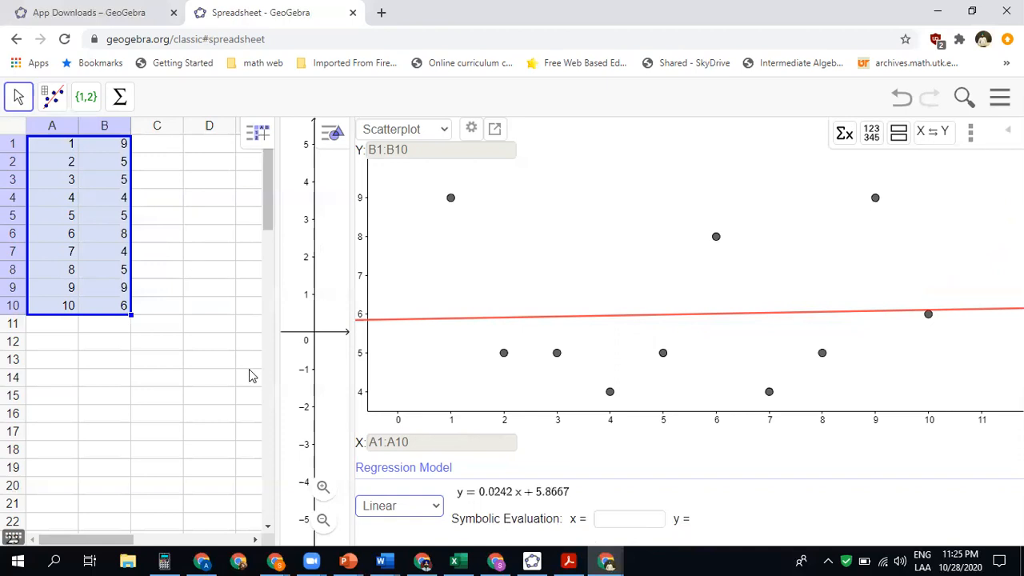
left_click(433, 507)
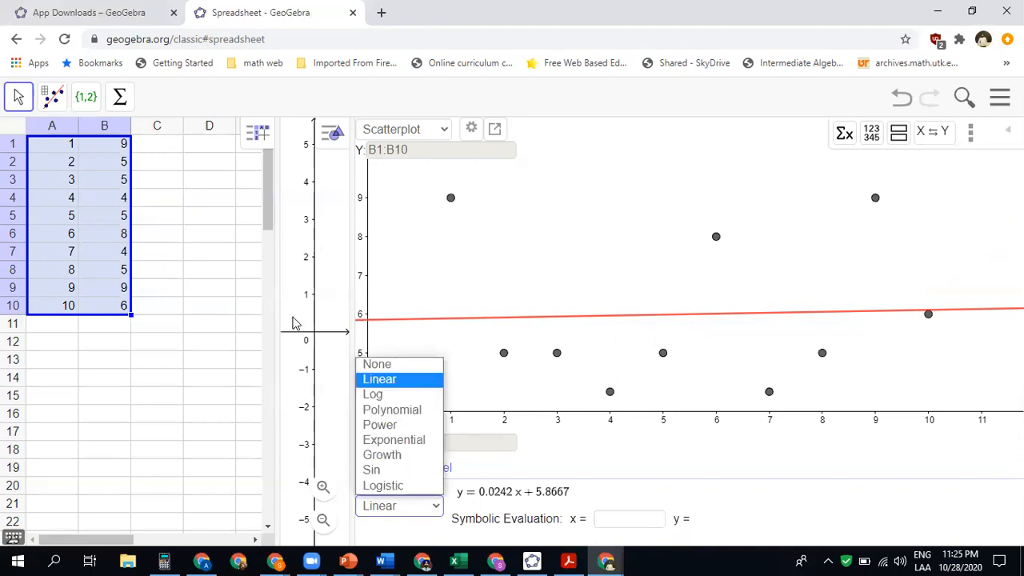
left_click(233, 237)
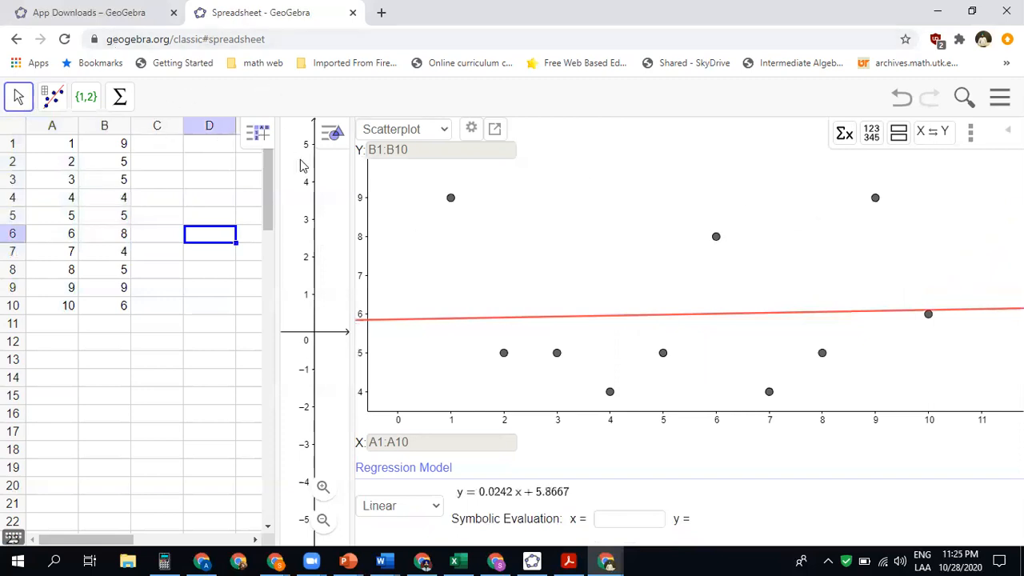
Switch to the Probability perspective and set the distribution to Binomial
left_click(999, 100)
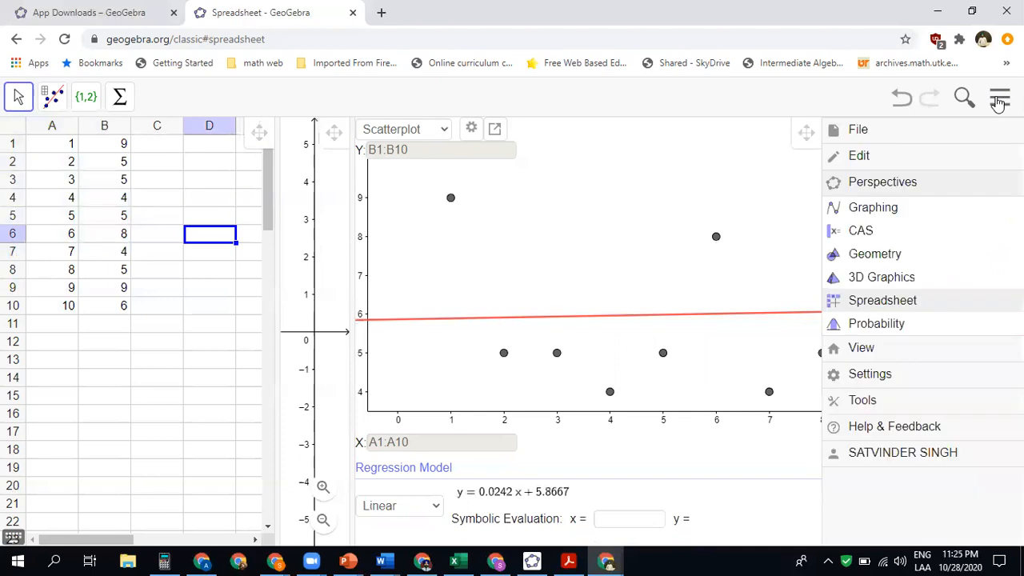
left_click(999, 100)
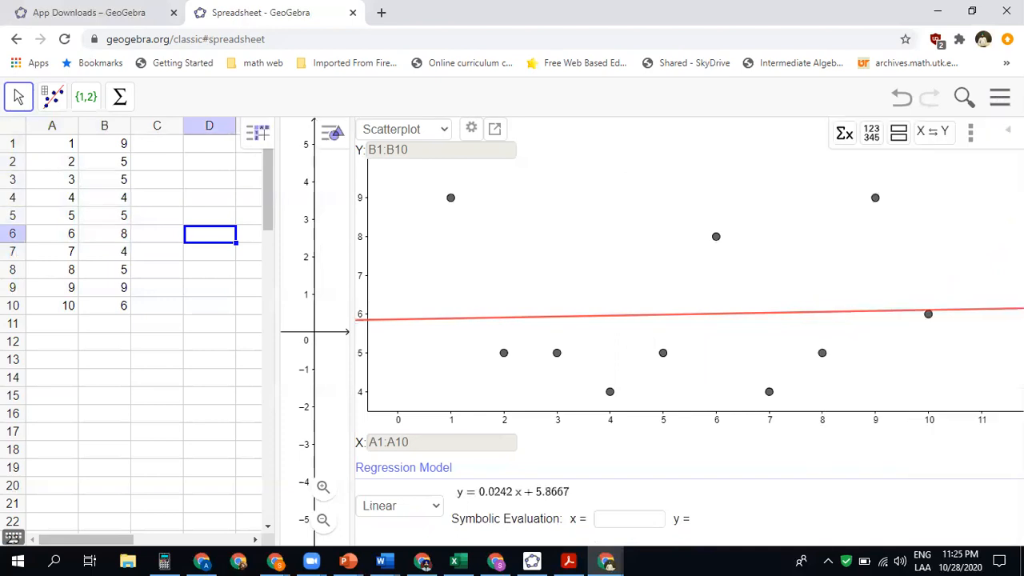
left_click(999, 100)
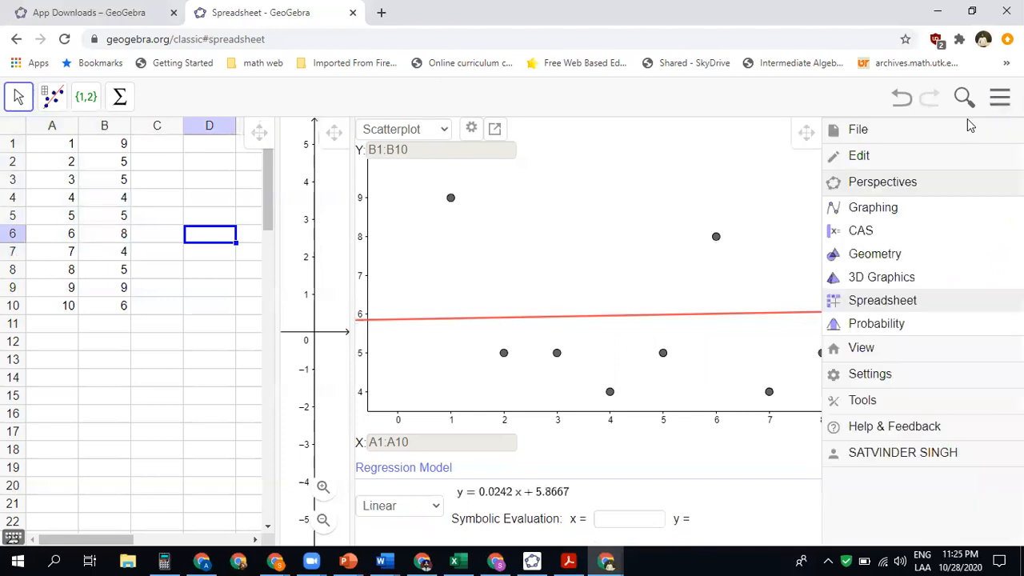
left_click(870, 328)
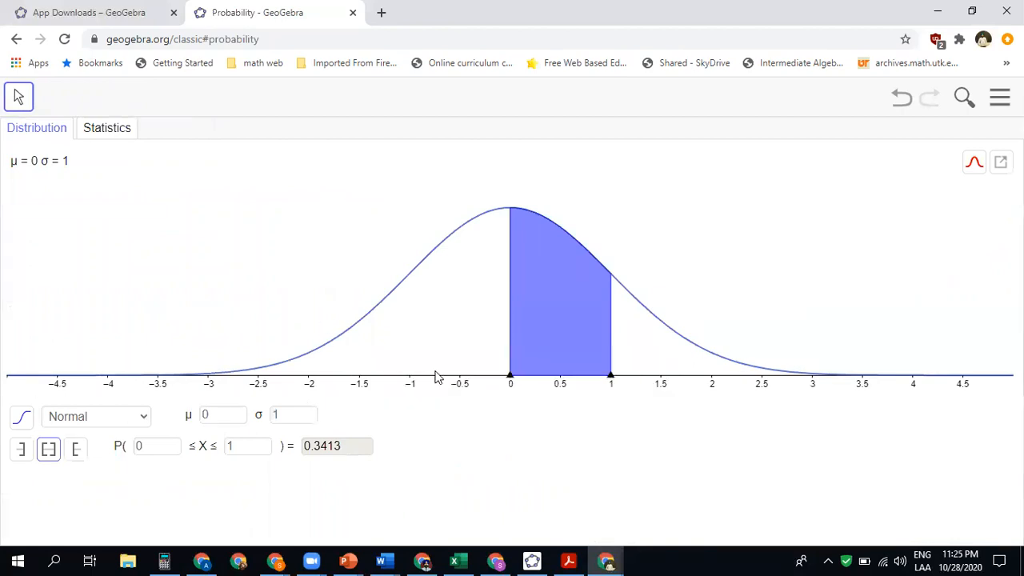
left_click(138, 417)
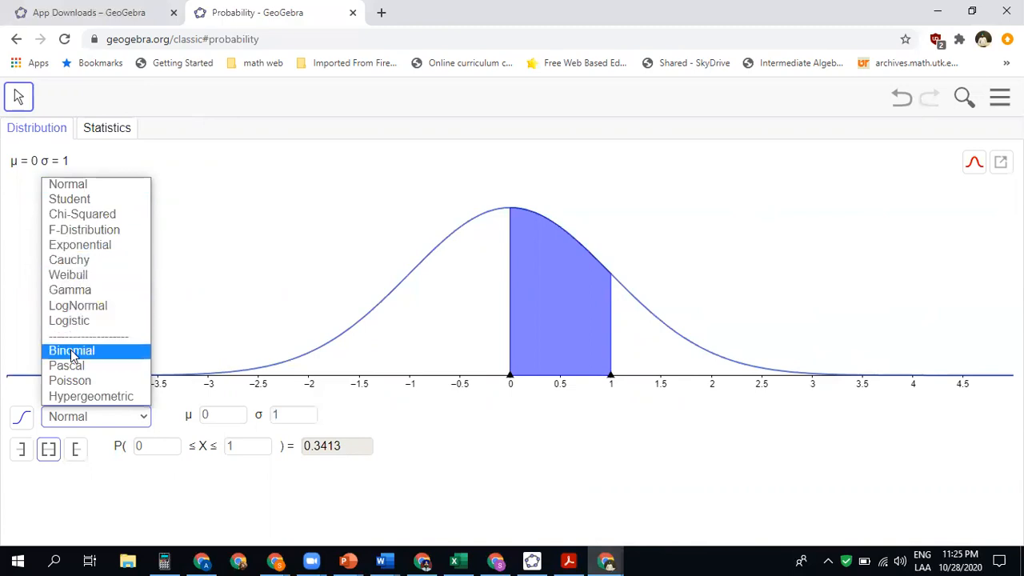
left_click(72, 352)
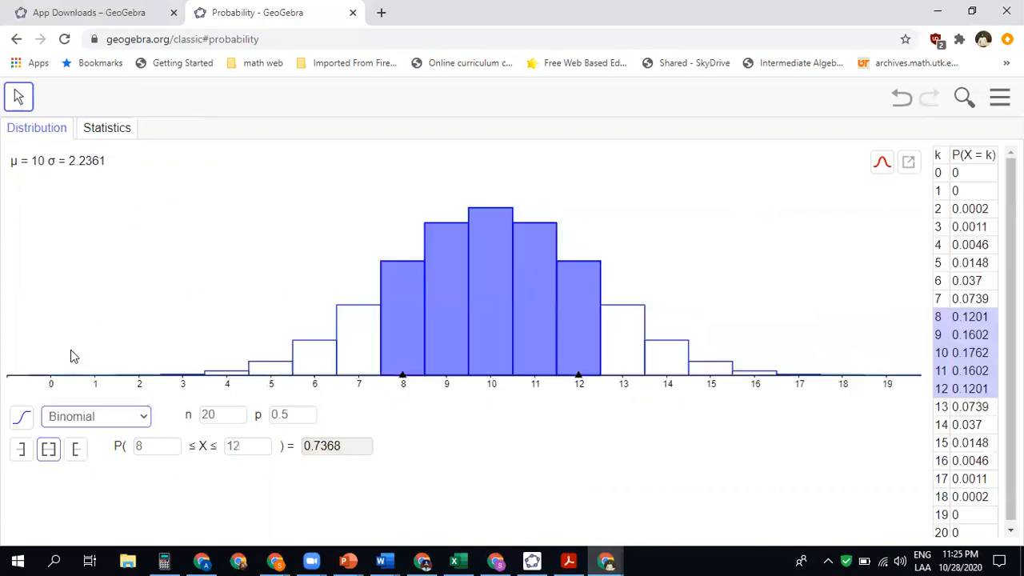
Show the Poisson distribution and return to the Binomial distribution
left_click(143, 426)
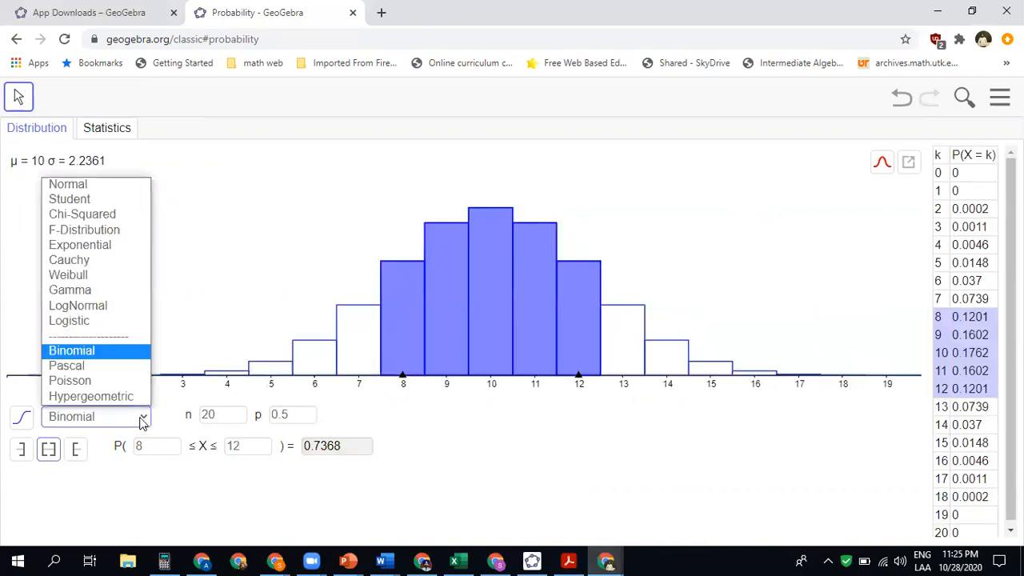
left_click(71, 383)
left_click(133, 419)
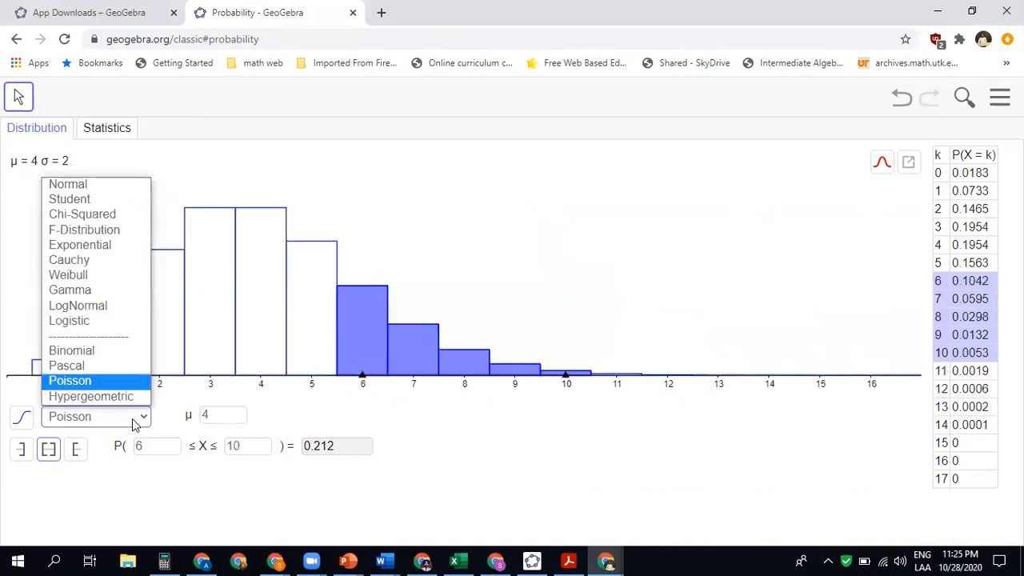
left_click(104, 356)
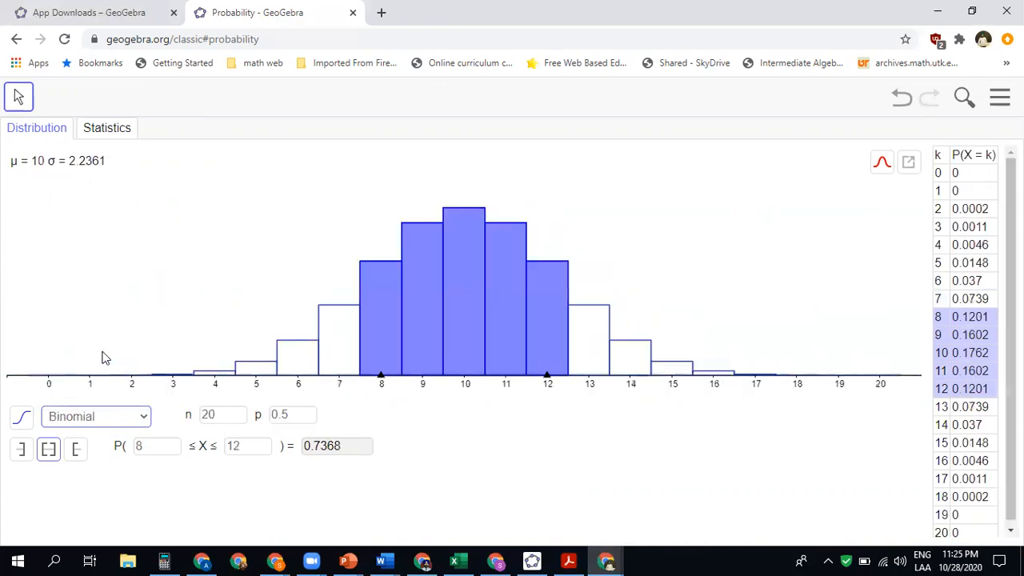
Set the number of trials n of the Binomial distribution to 10
left_click(216, 416)
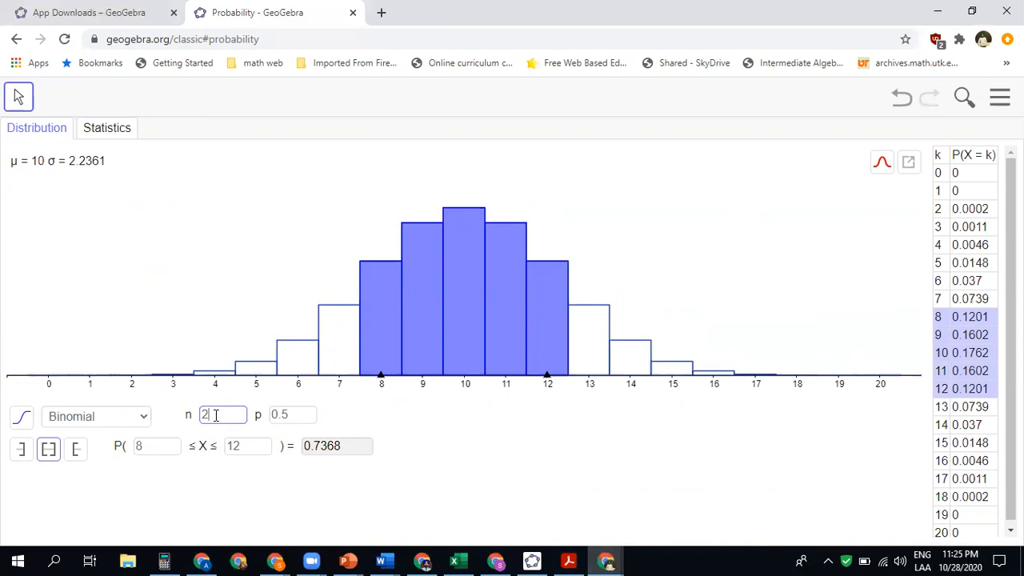
key("BackSpace")
type("10")
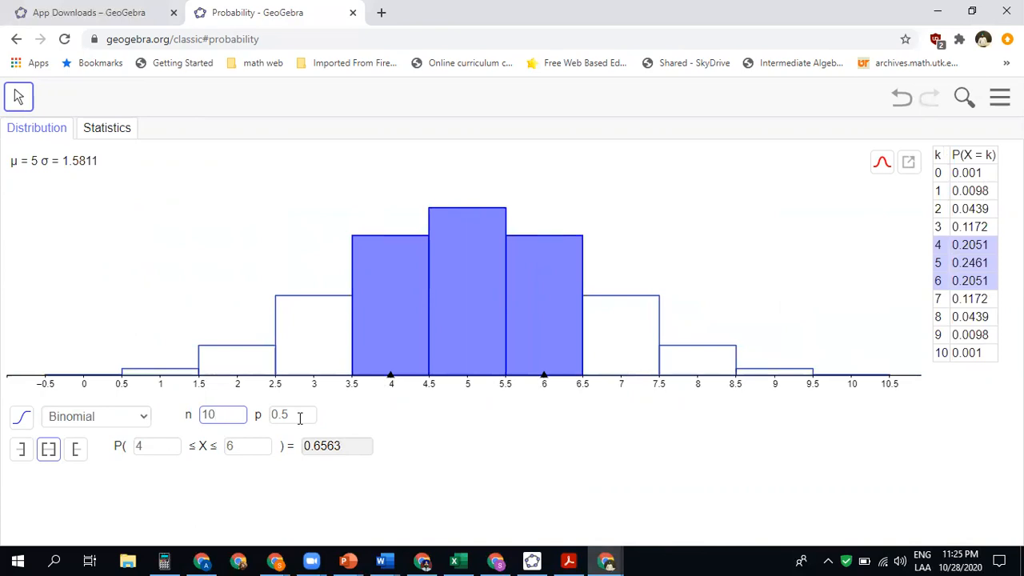
Compute the binomial probability that X lies between 2 and 4 by setting the interval's lower and upper bounds
left_click(156, 449)
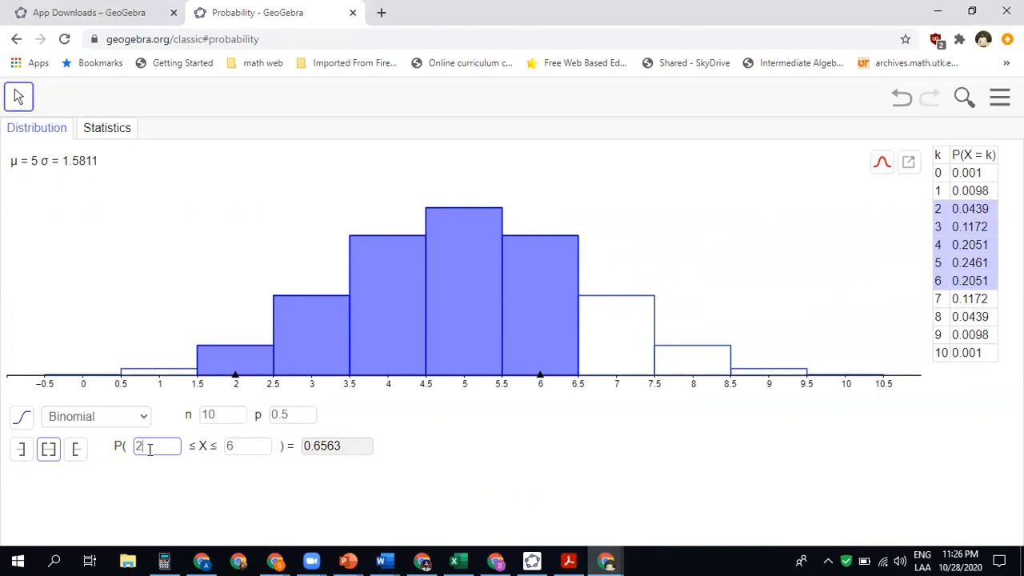
left_click(251, 450)
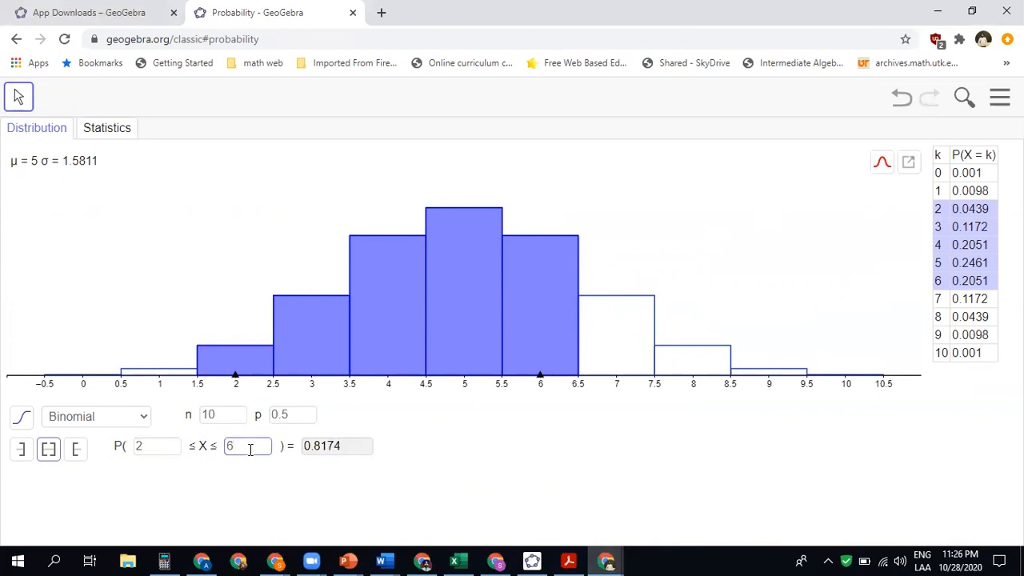
key("BackSpace")
type("4")
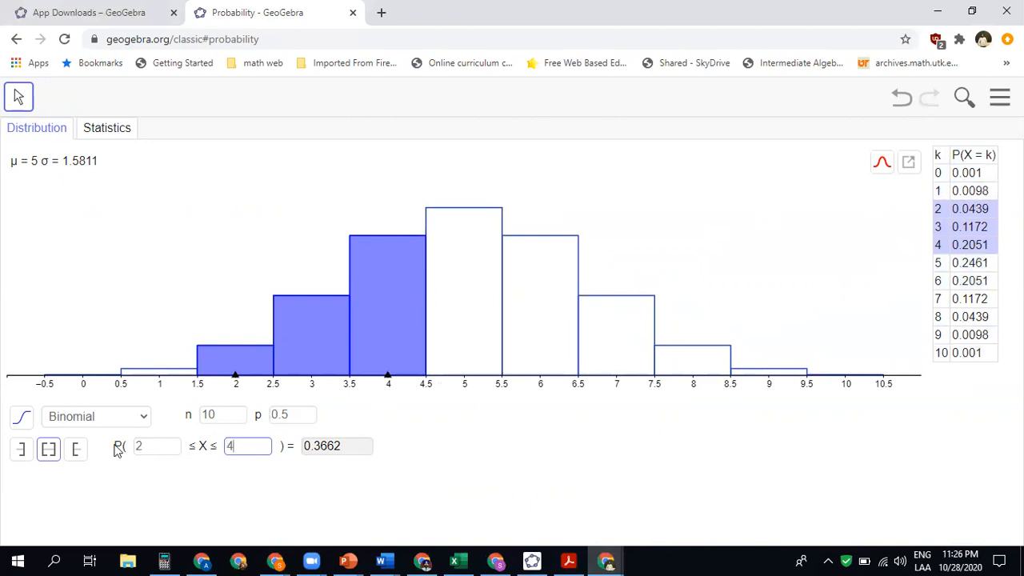
Switch to the left-sided cumulative probability and set its upper bound to get P(X ≤ 5)
left_click(20, 453)
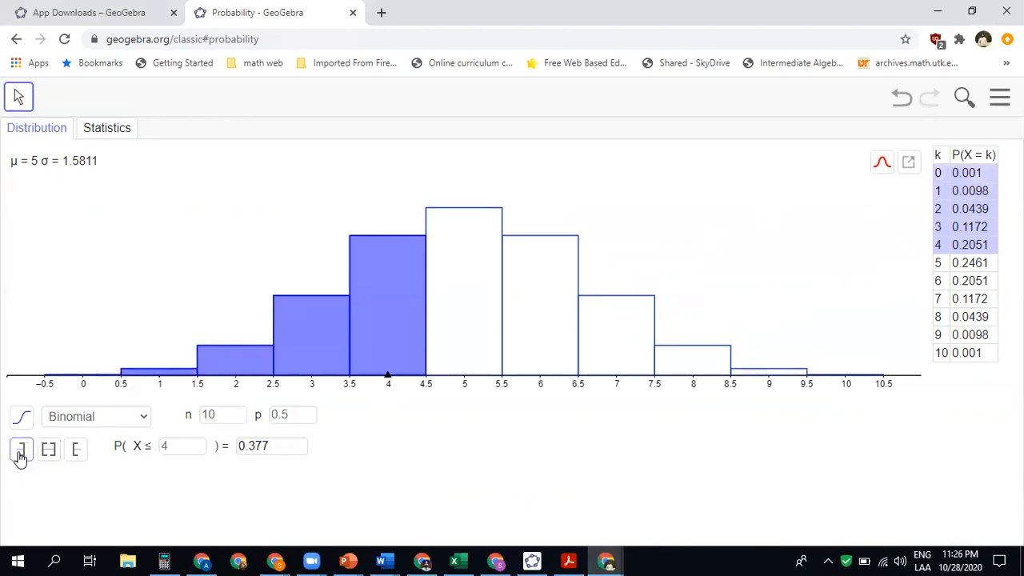
left_click(177, 446)
type("5")
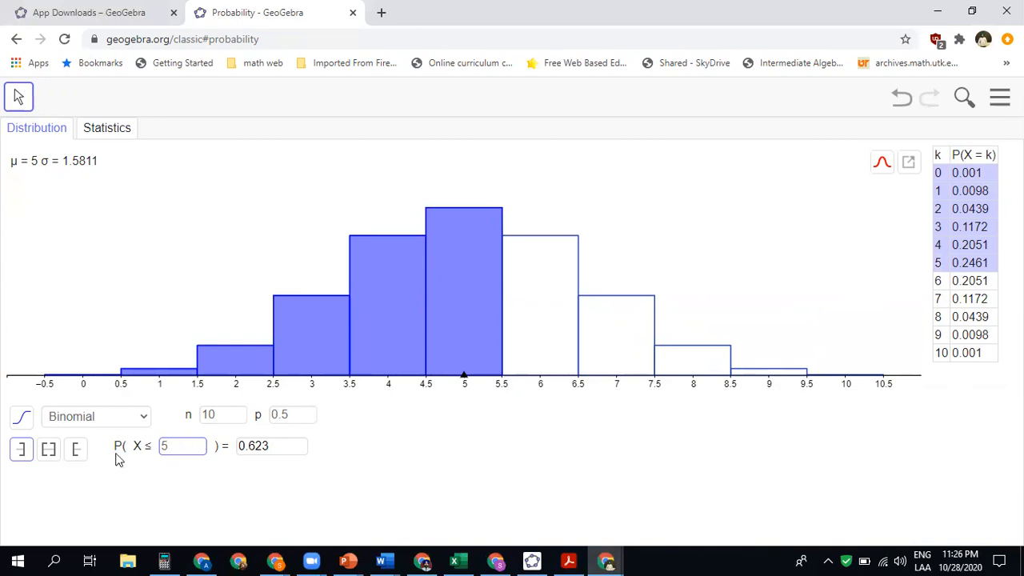
left_click(142, 422)
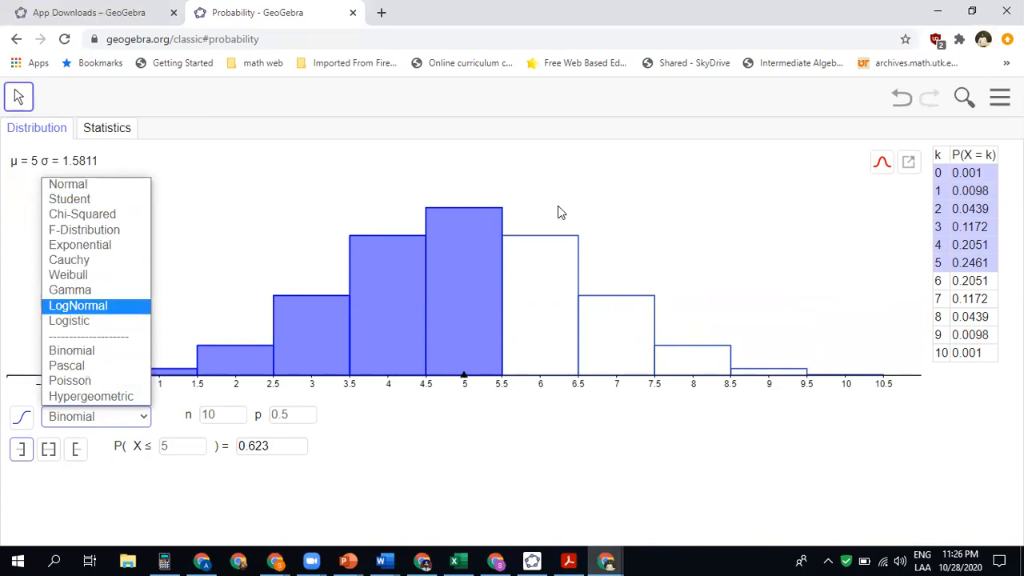
left_click(267, 194)
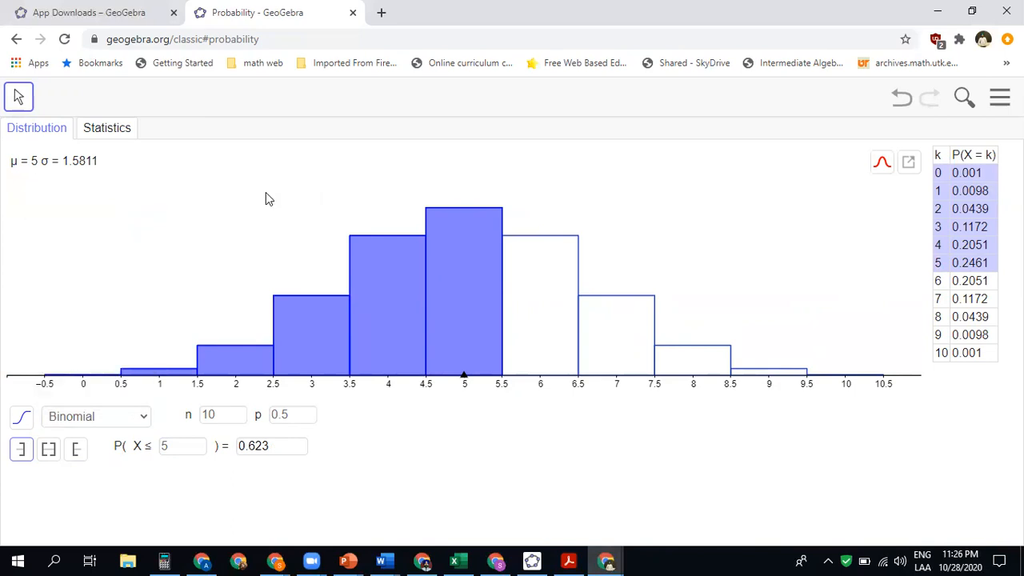